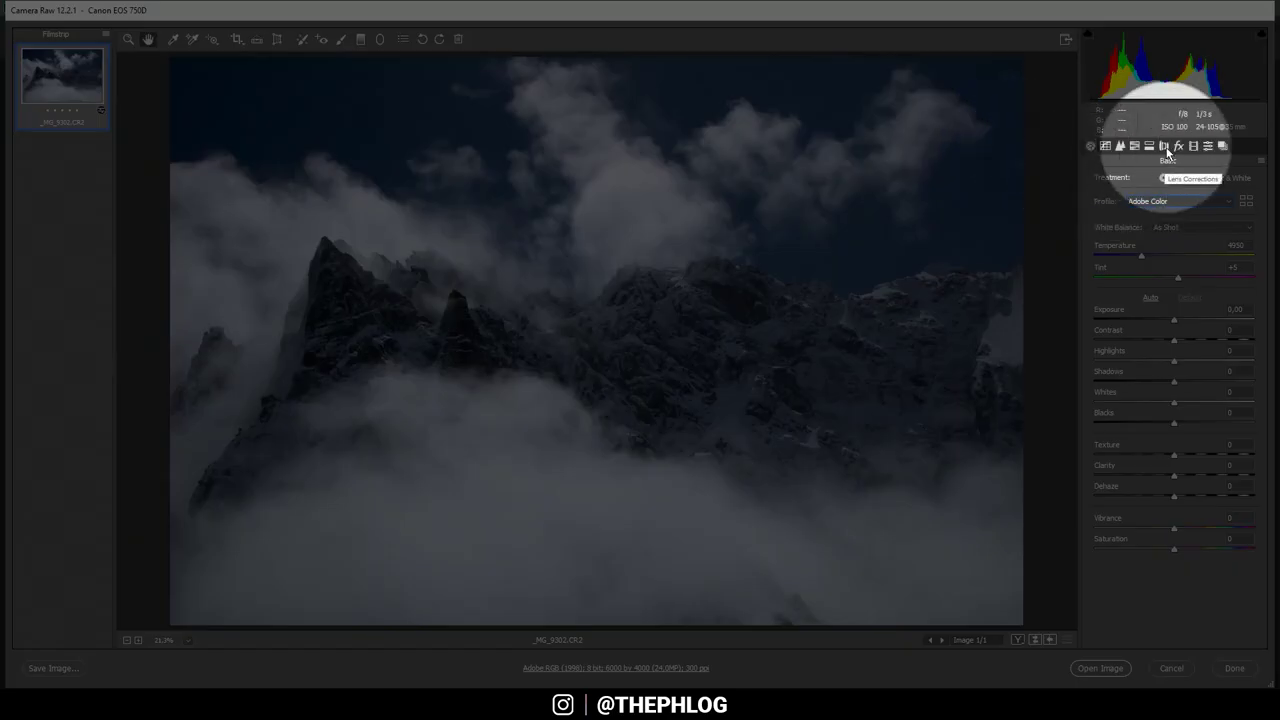
Remove chromatic aberration, enable lens profile corrections, and set Treatment to Black & White.
{"action": "left_click", "coordinate": [1166, 149]}
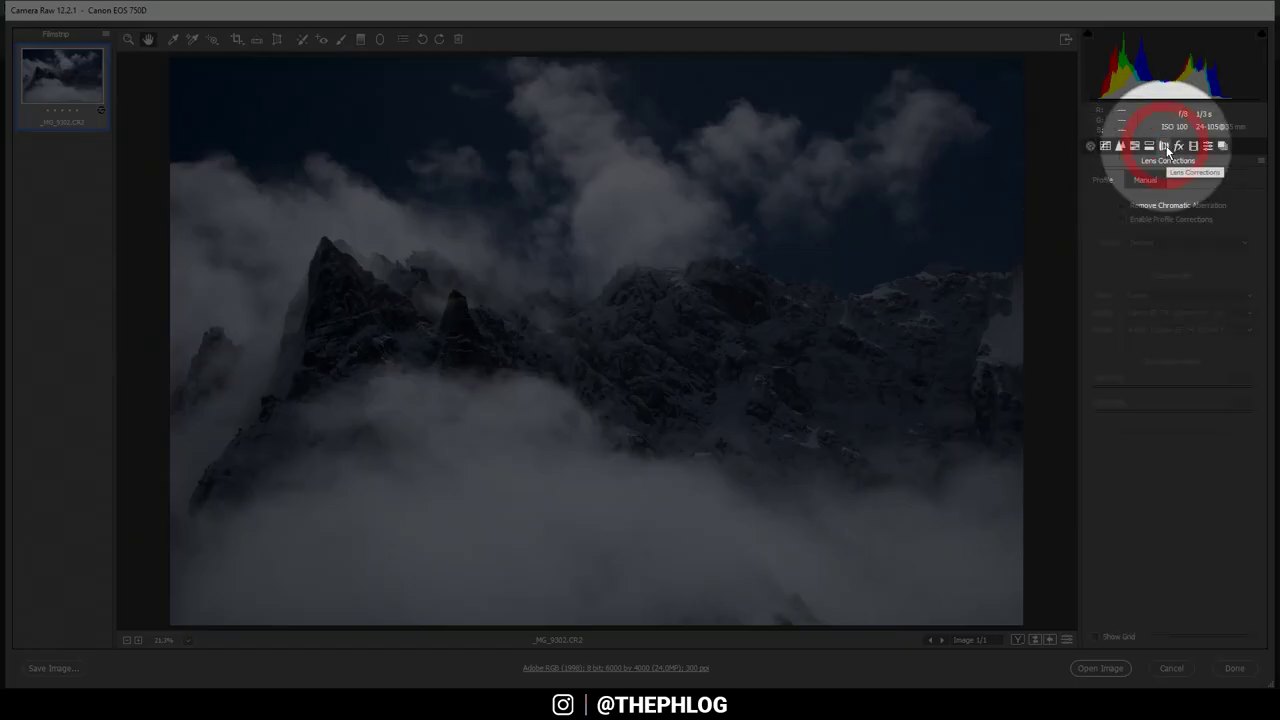
{"action": "left_click", "coordinate": [1146, 222]}
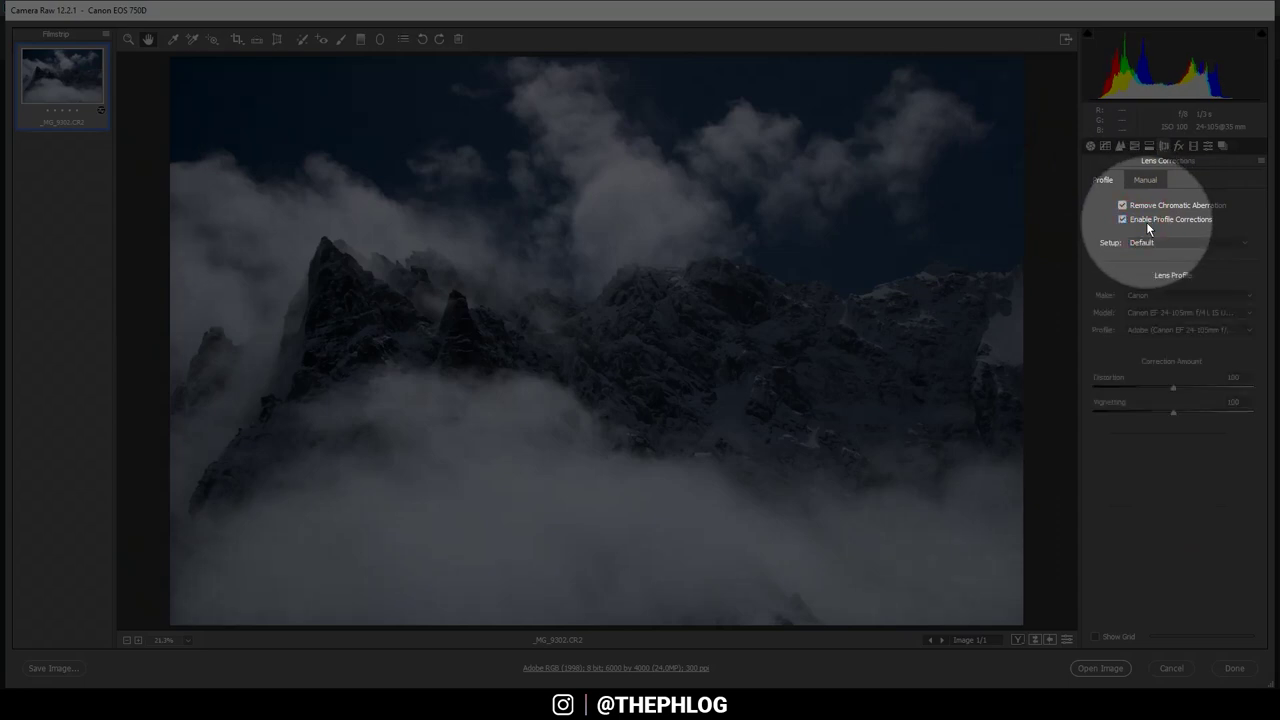
{"action": "left_click", "coordinate": [1091, 147]}
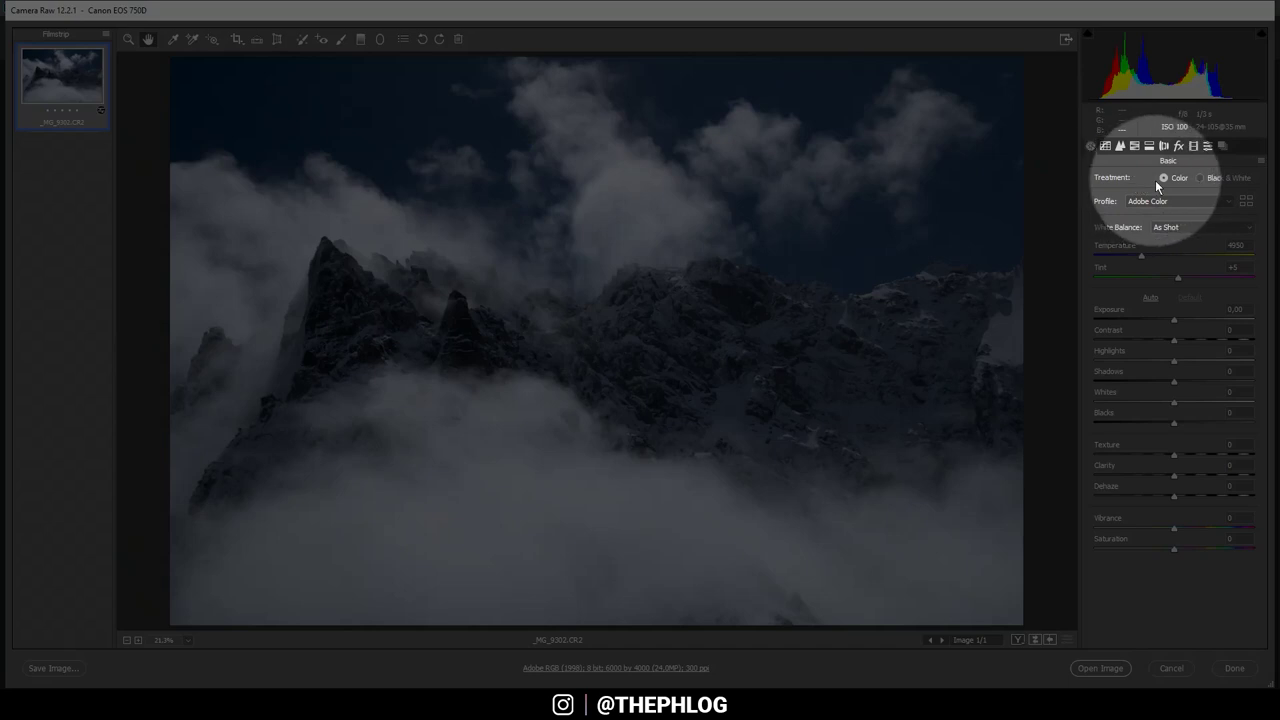
{"action": "left_click", "coordinate": [1201, 179]}
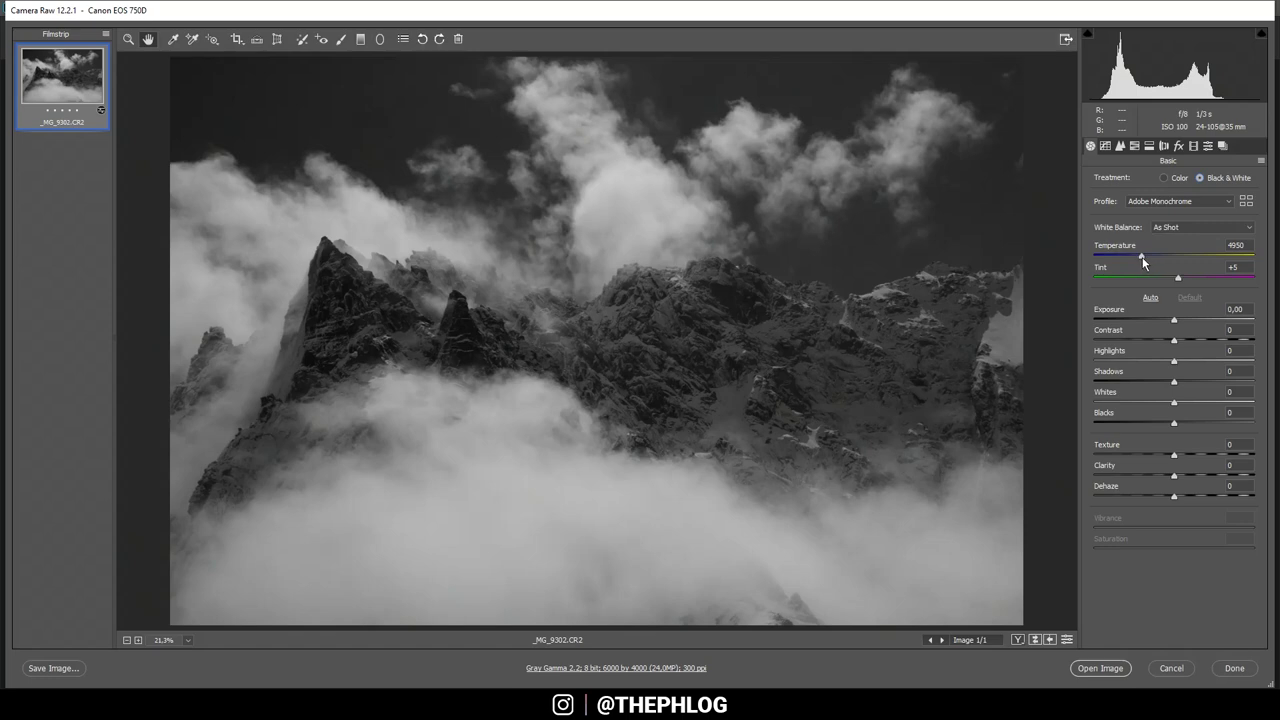
Set Temperature to 50000, Exposure to +0,15 and Contrast to +25, then nudge Texture up.
{"action": "left_click_drag", "start_coordinate": [1142, 257], "coordinate": [1277, 268]}
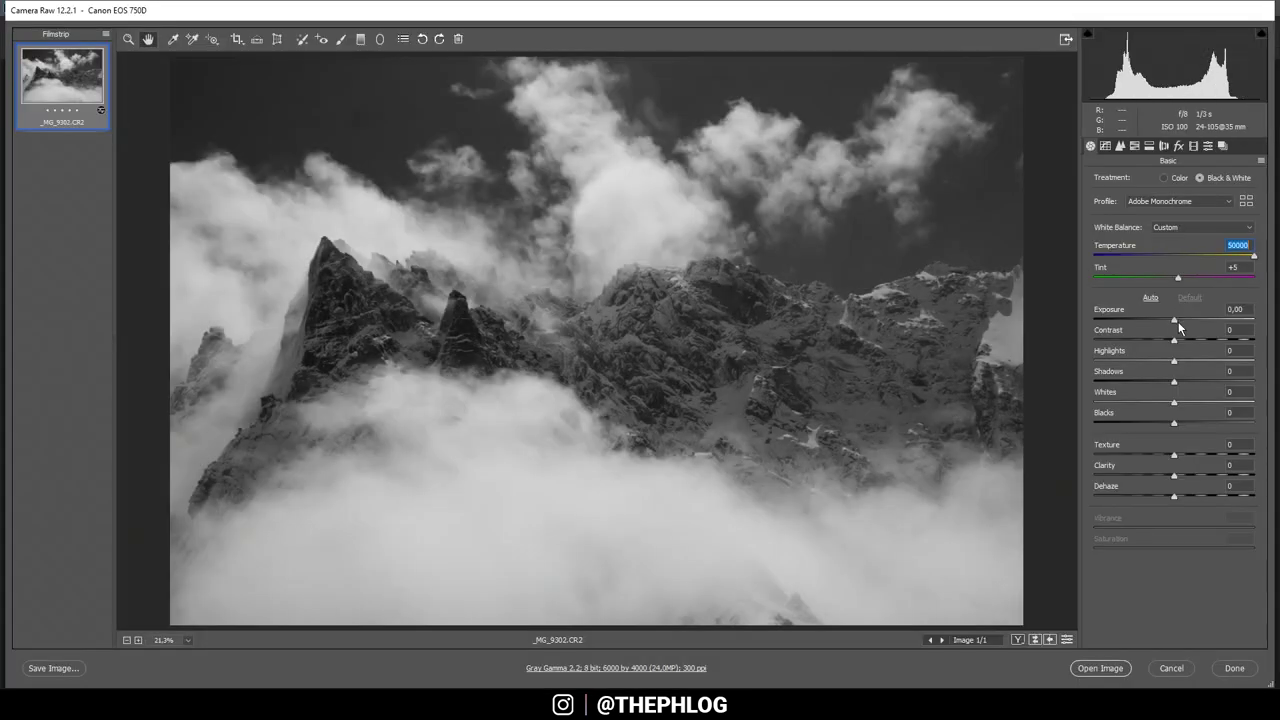
{"action": "key", "text": "Tab"}
{"action": "key", "text": "Up"}
{"action": "key", "text": "Up"}
{"action": "left_click_drag", "start_coordinate": [1174, 320], "coordinate": [1176, 321]}
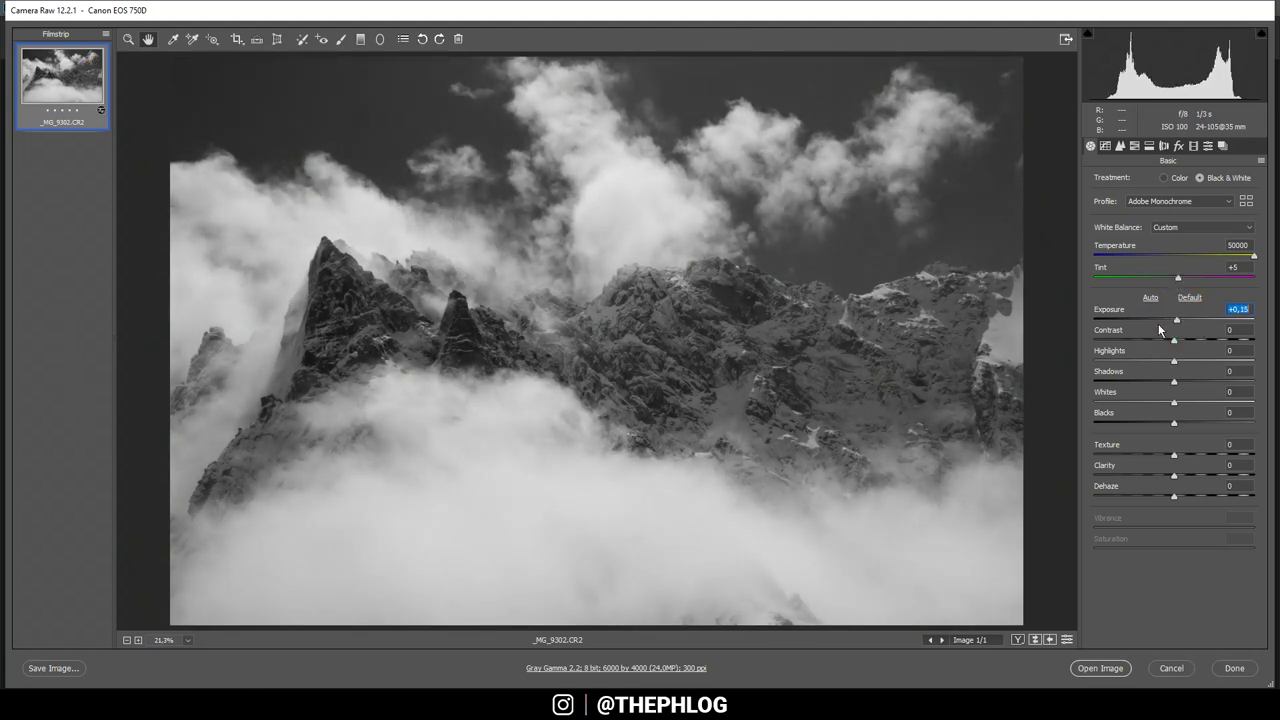
{"action": "left_click_drag", "start_coordinate": [1173, 341], "coordinate": [1194, 343]}
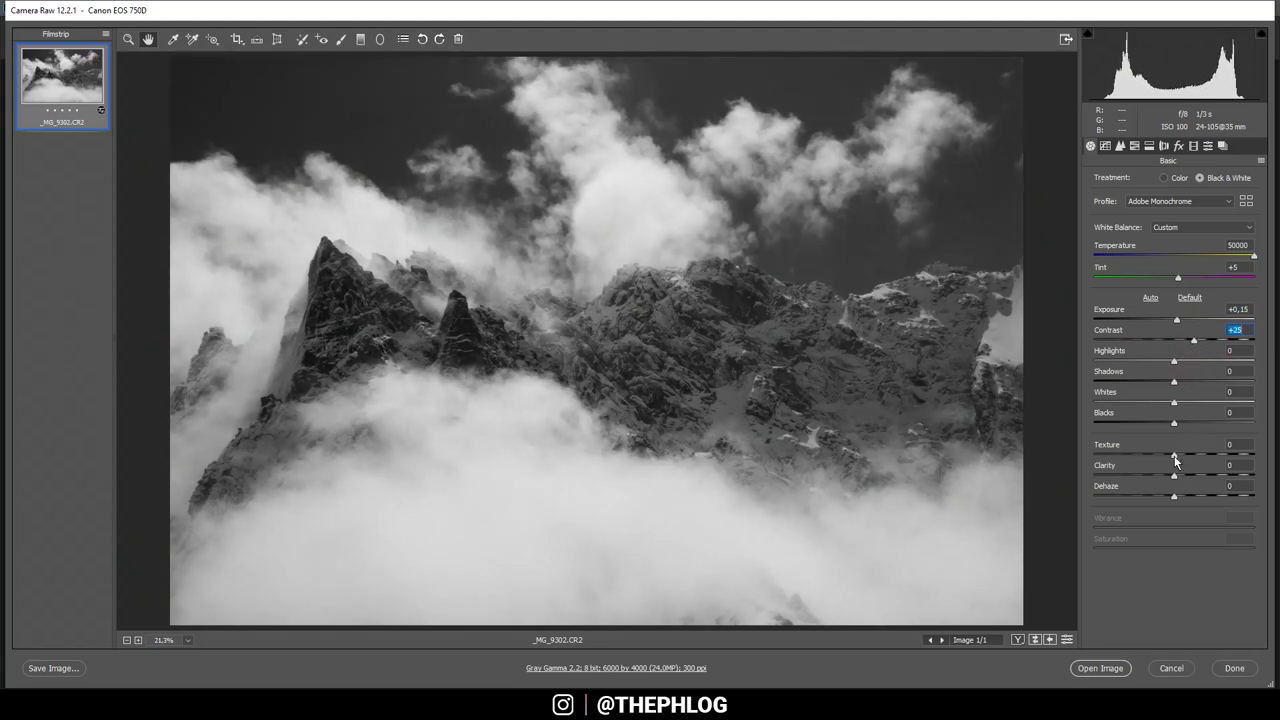
{"action": "left_click_drag", "start_coordinate": [1175, 455], "coordinate": [1176, 456]}
Raise Clarity to +7 and lower Dehaze to -3 with the arrow keys.
{"action": "left_click", "coordinate": [1175, 476]}
{"action": "left_click_drag", "start_coordinate": [1174, 477], "coordinate": [1179, 476]}
{"action": "left_click", "coordinate": [1174, 497]}
{"action": "key", "text": "Down"}
{"action": "key", "text": "Down"}
{"action": "key", "text": "Down"}
{"action": "key", "text": "Down"}
{"action": "key", "text": "Down"}
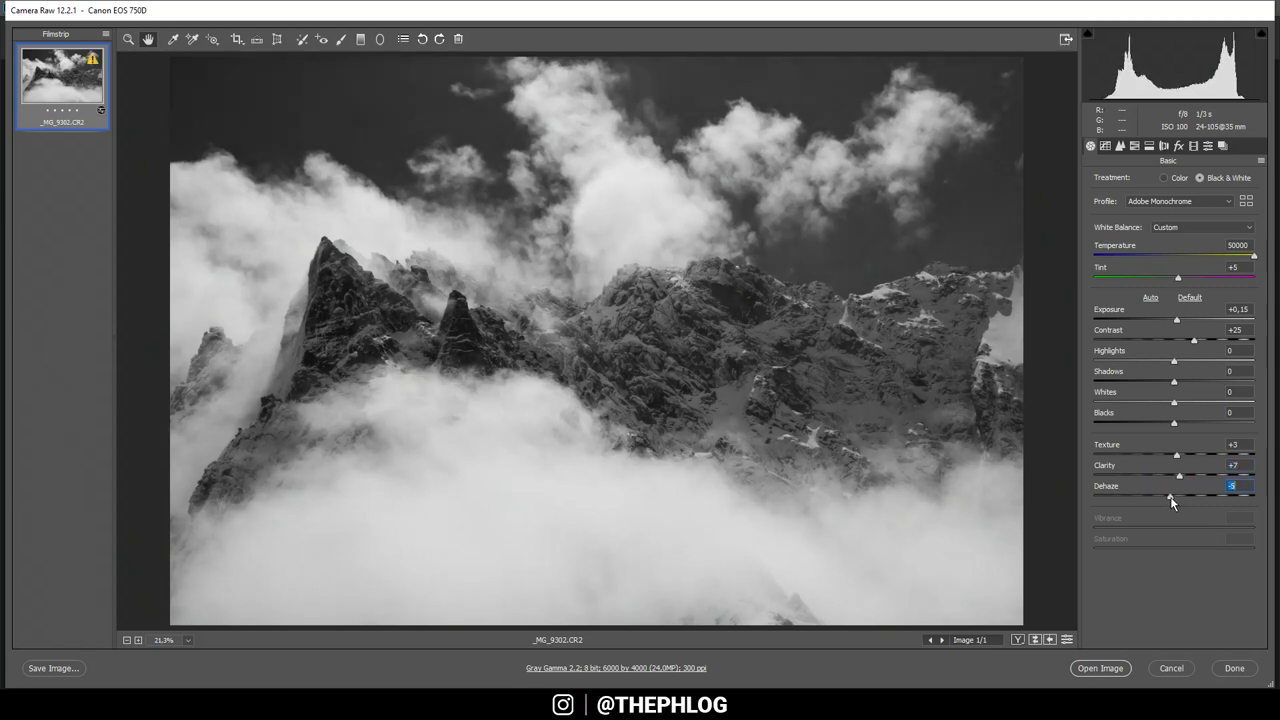
{"action": "key", "text": "Down"}
{"action": "key", "text": "Down"}
{"action": "key", "text": "Down"}
{"action": "key", "text": "Down"}
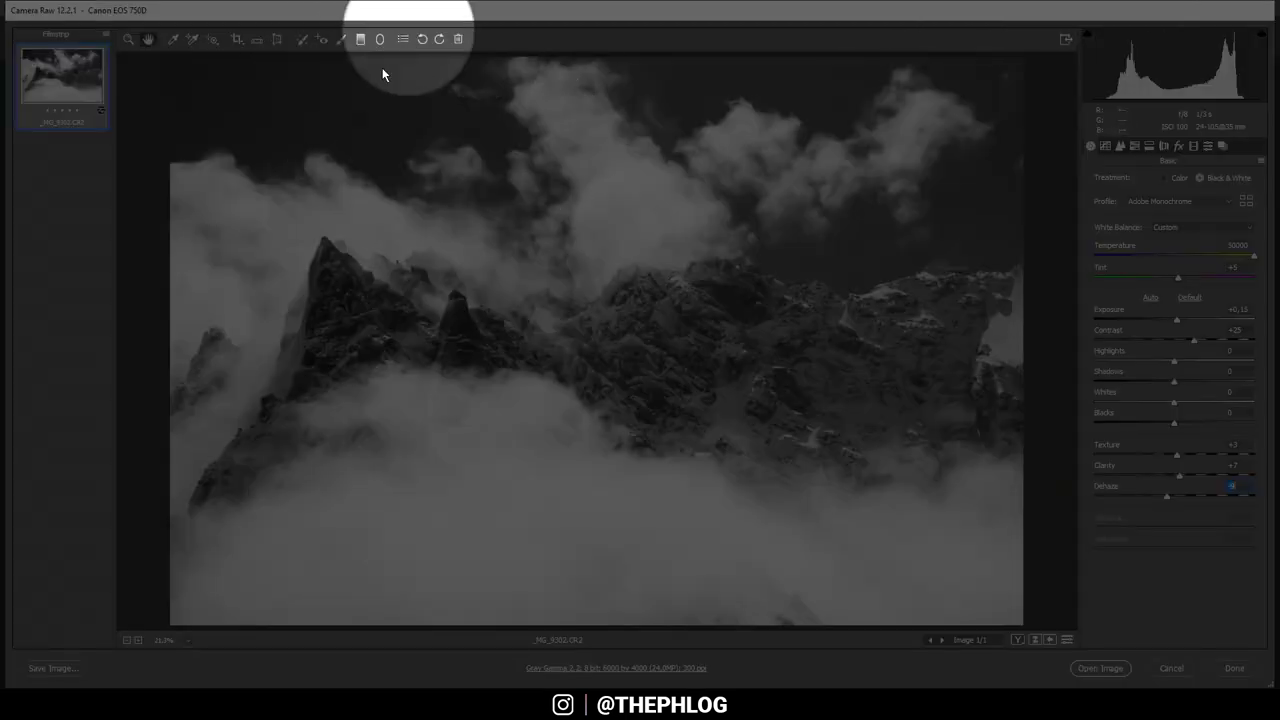
Select the sky graduated filter and limit it with a Luminance range mask.
{"action": "left_click", "coordinate": [361, 40]}
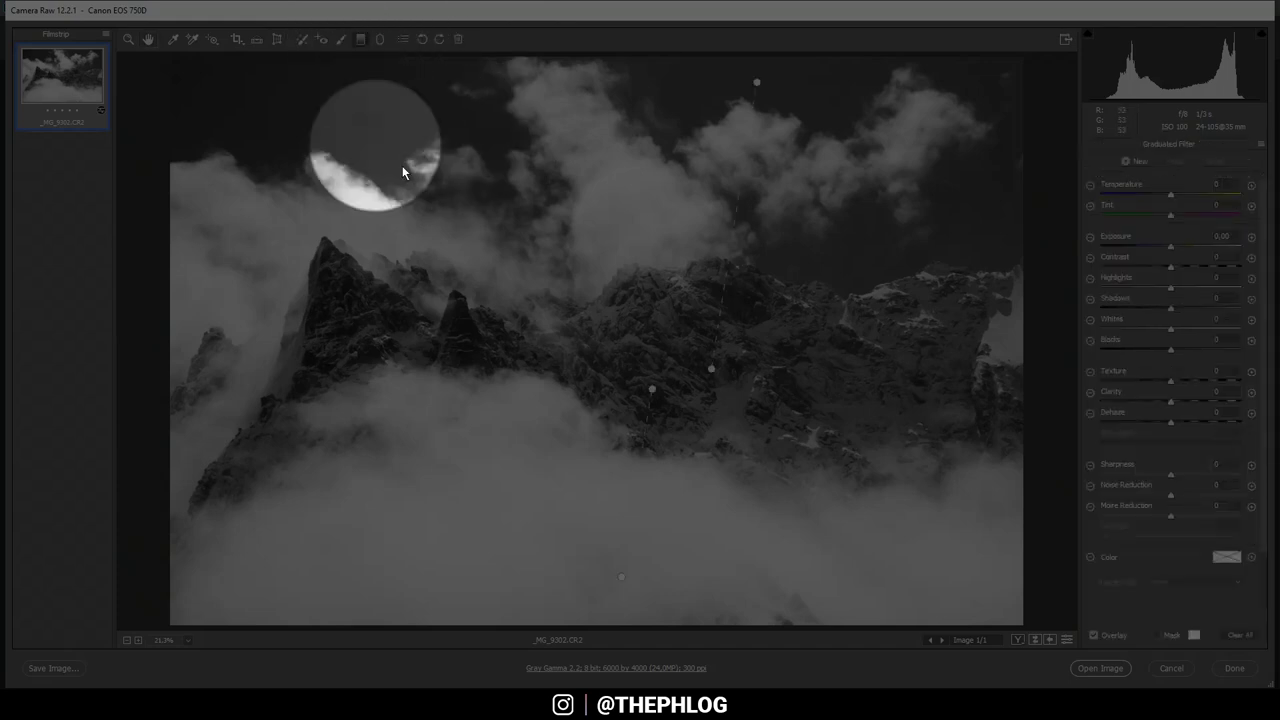
{"action": "left_click_drag", "start_coordinate": [757, 86], "coordinate": [756, 82]}
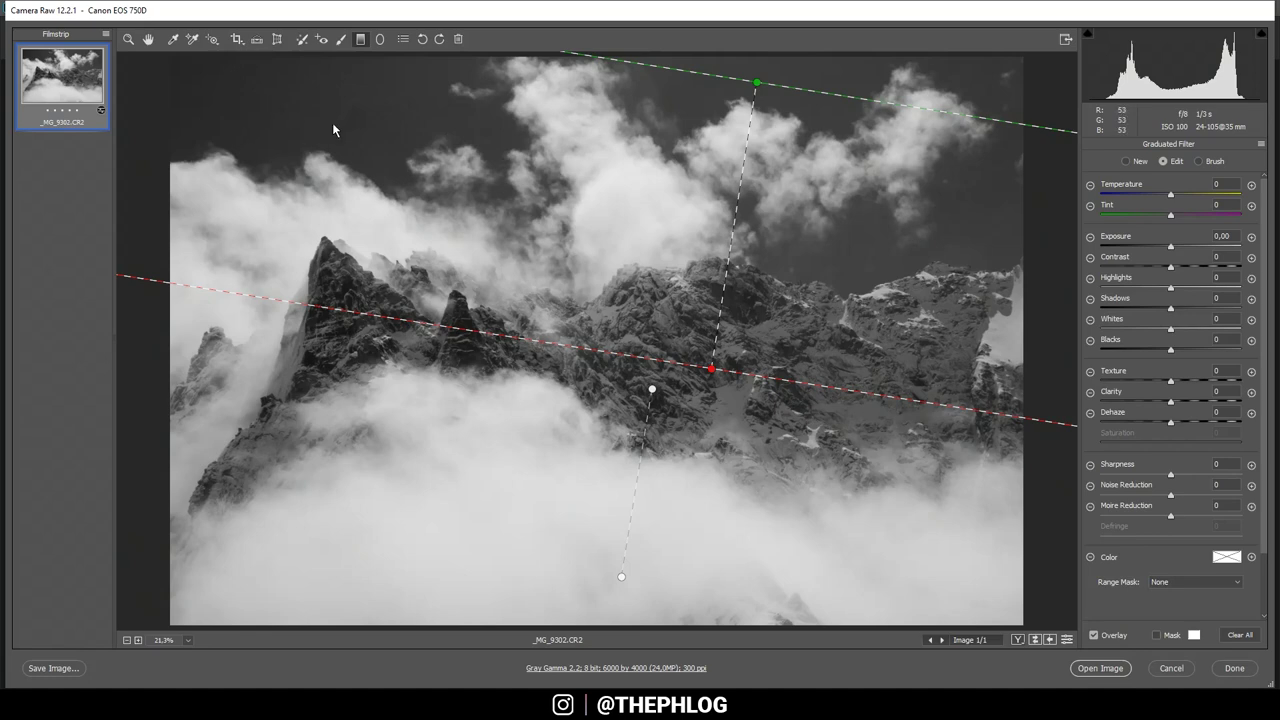
{"action": "scroll", "coordinate": [1267, 196], "scroll_direction": "down", "scroll_amount": 3}
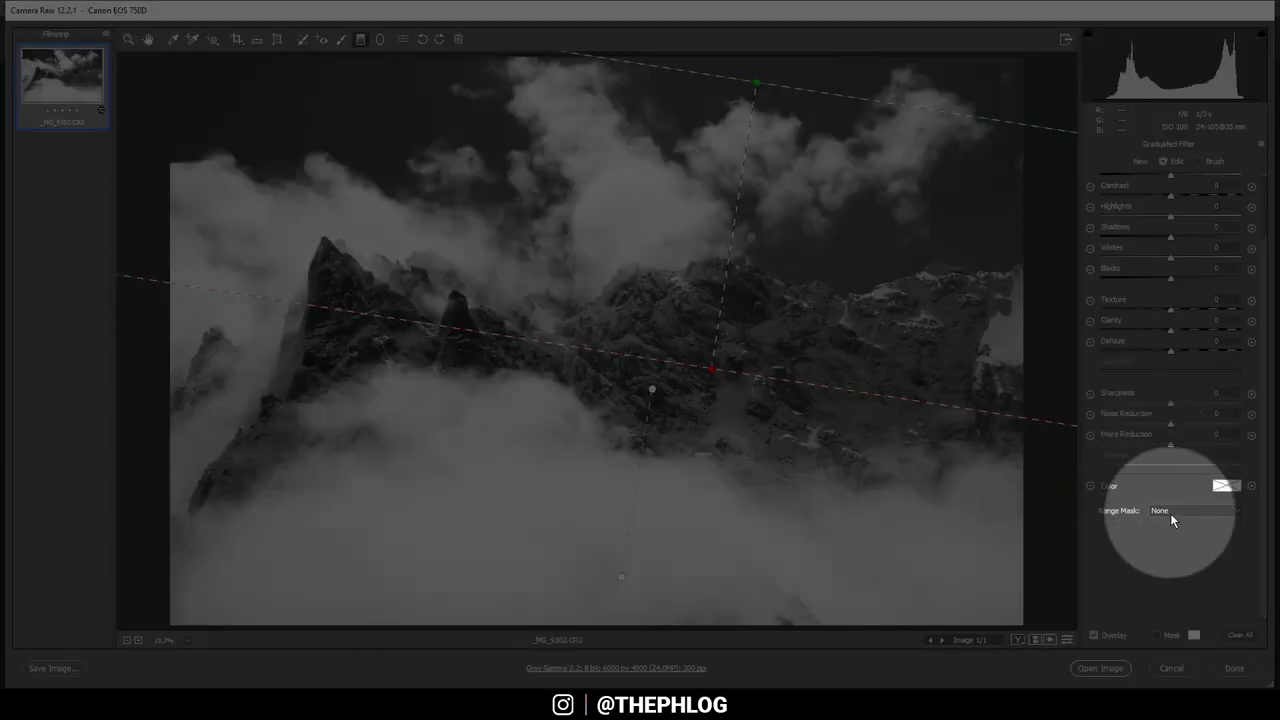
{"action": "left_click", "coordinate": [1172, 511]}
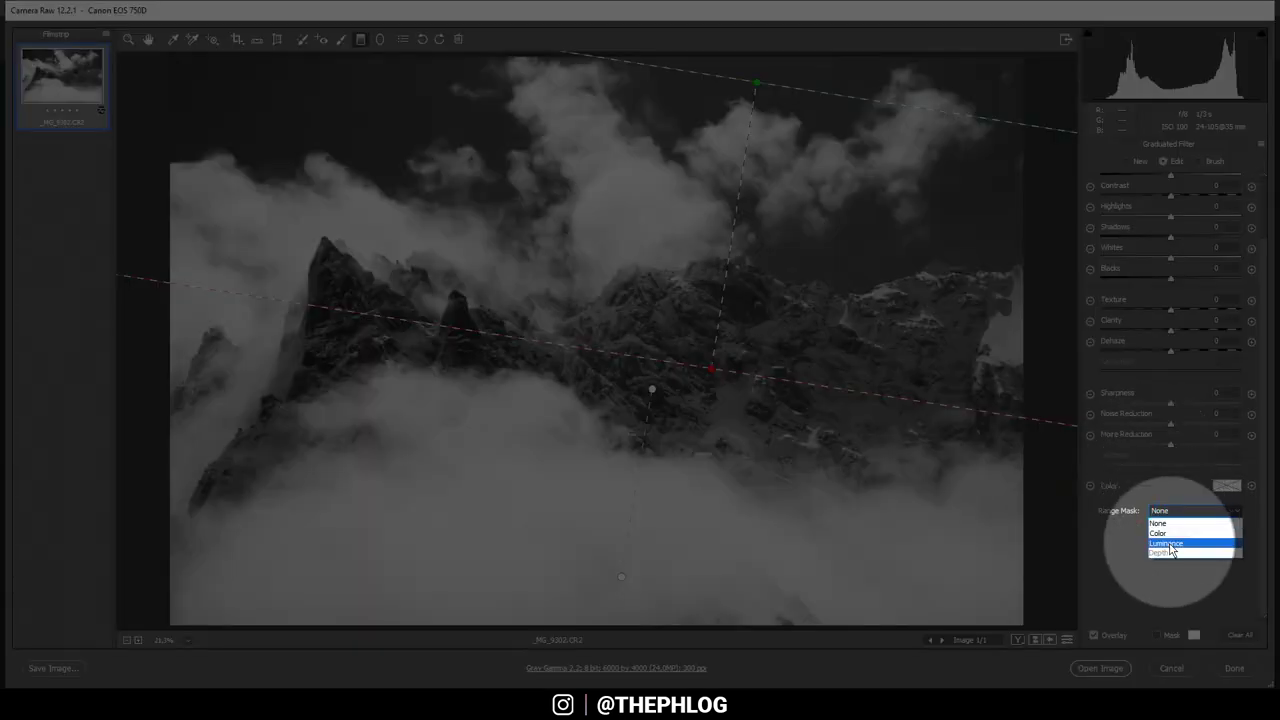
{"action": "left_click", "coordinate": [1167, 542]}
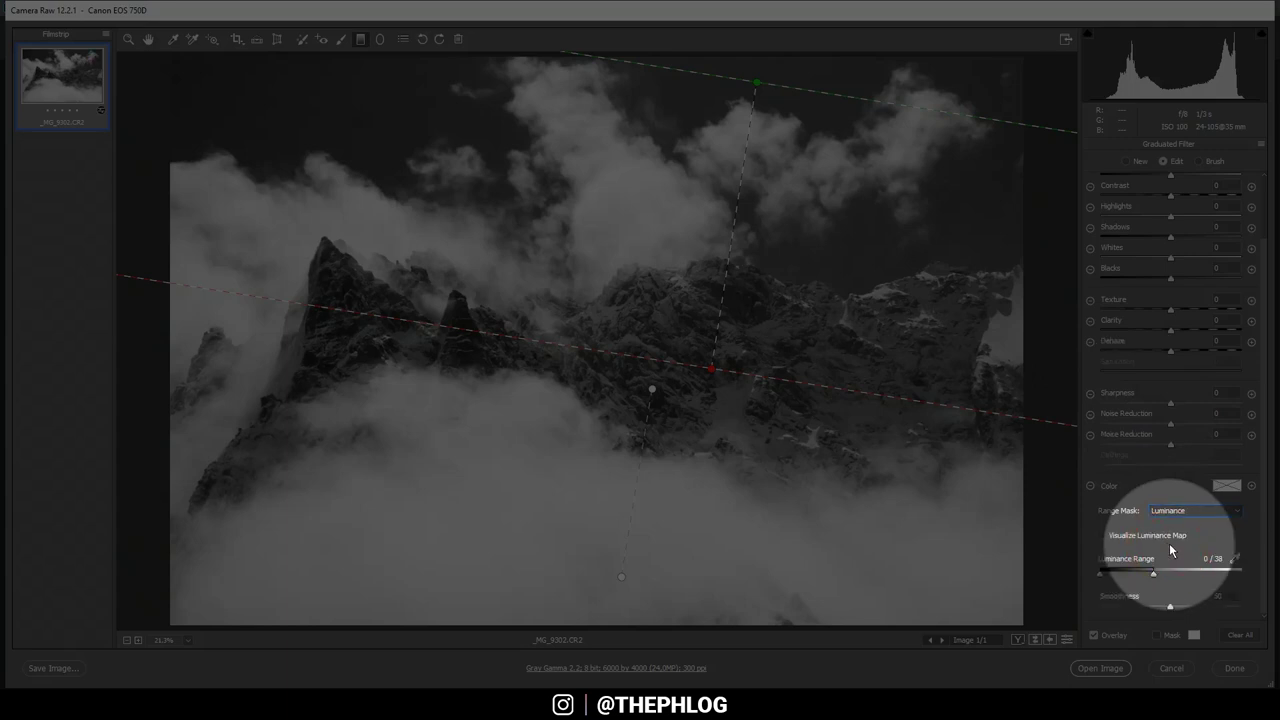
{"action": "left_click_drag", "start_coordinate": [1153, 572], "coordinate": [1156, 583]}
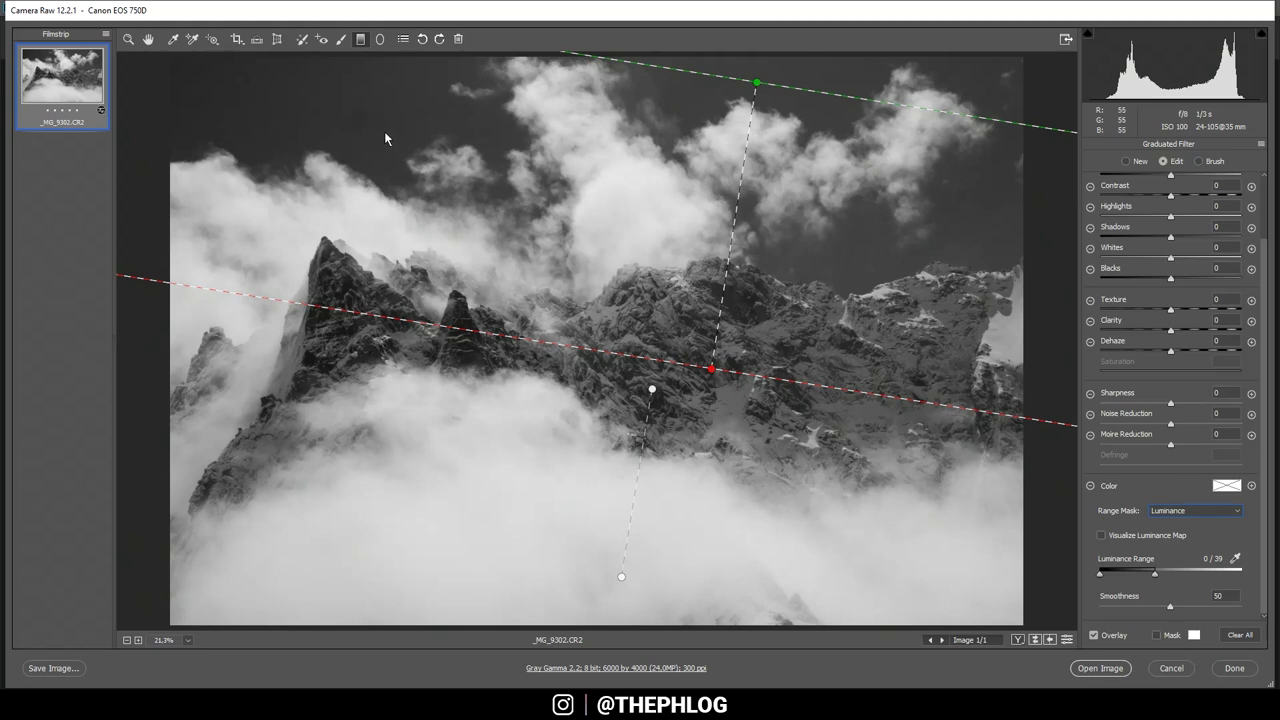
Reset the sky filter's Exposure to 0,00 and set its Whites to -100.
{"action": "scroll", "coordinate": [1135, 365], "scroll_direction": "up", "scroll_amount": 2}
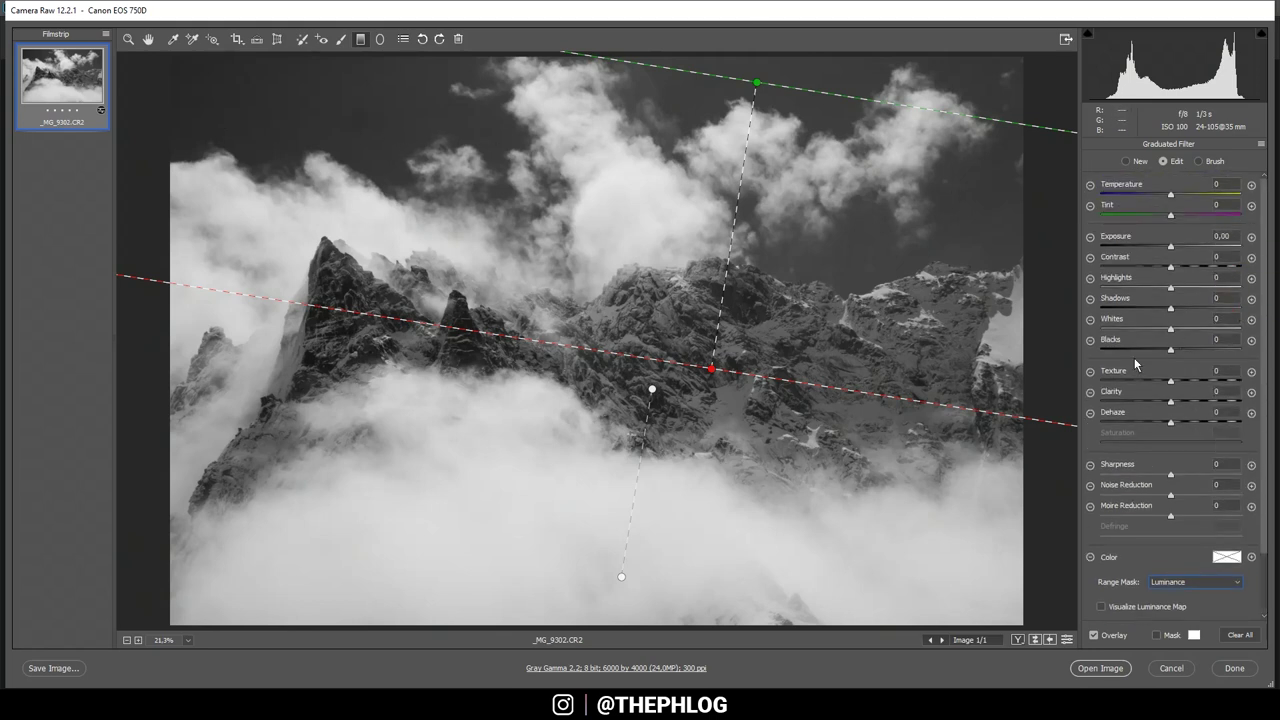
{"action": "left_click_drag", "start_coordinate": [1170, 246], "coordinate": [1149, 248]}
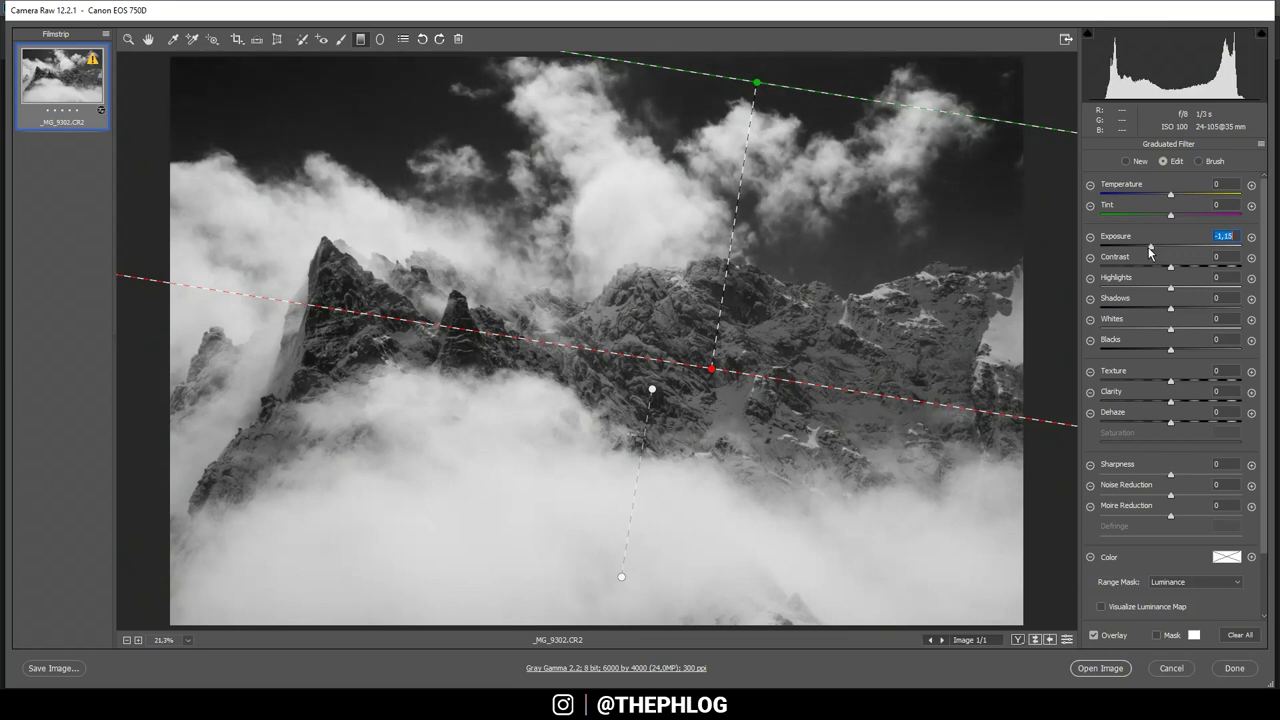
{"action": "double_click", "coordinate": [1150, 248]}
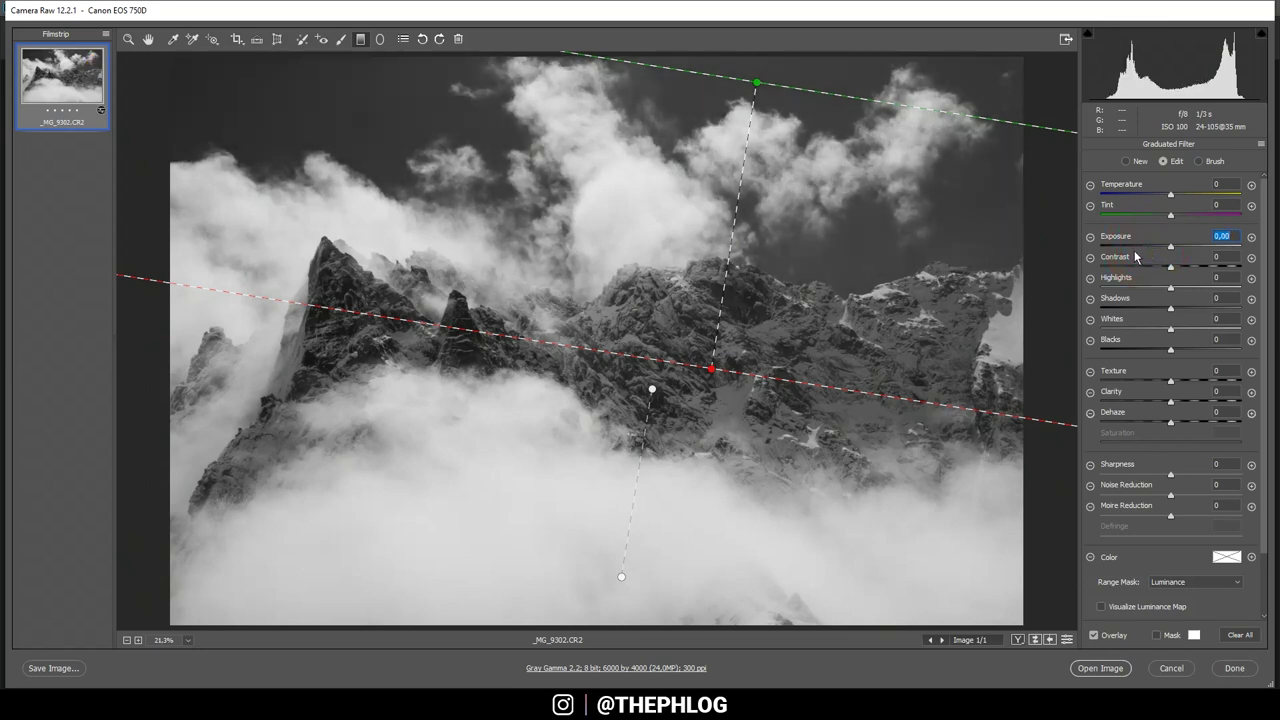
{"action": "left_click_drag", "start_coordinate": [1172, 336], "coordinate": [1085, 332]}
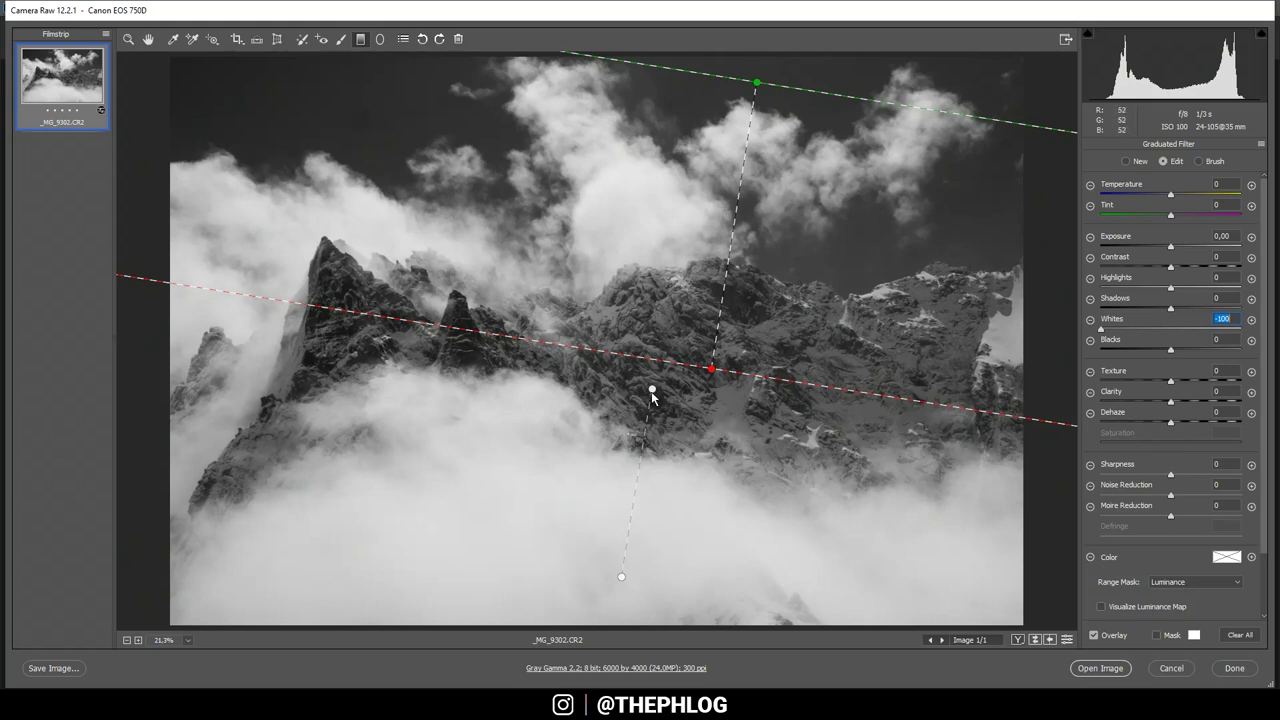
Give the lower-cloud filter Exposure +0,15, Dehaze -24, Texture -35 and Clarity -24.
{"action": "left_click", "coordinate": [621, 577]}
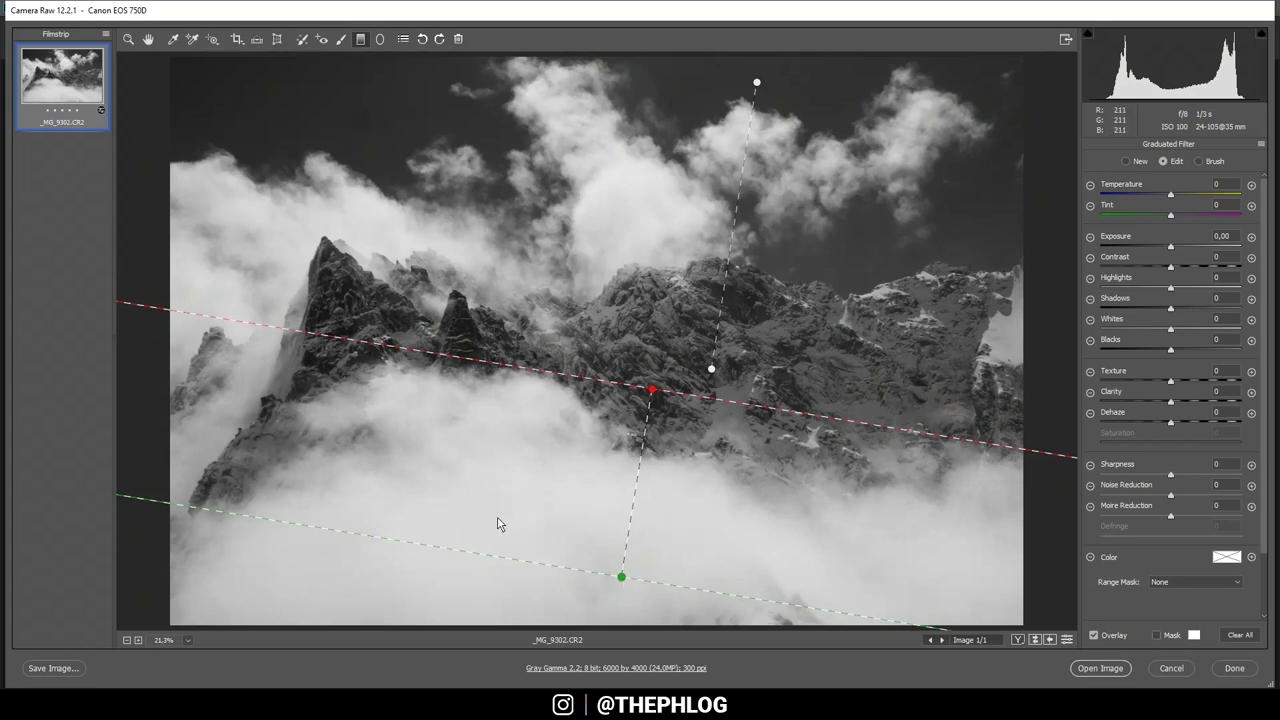
{"action": "left_click_drag", "start_coordinate": [1171, 247], "coordinate": [1177, 251]}
{"action": "key", "text": "Up"}
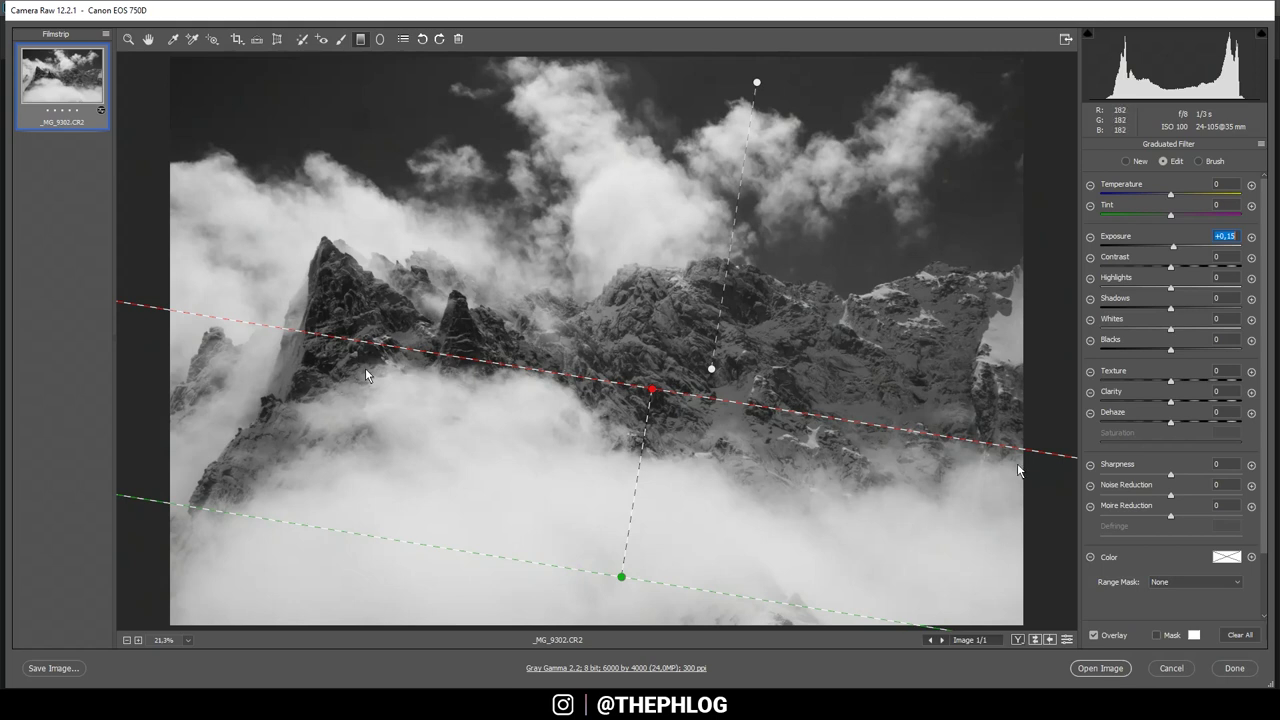
{"action": "left_click", "coordinate": [1172, 427]}
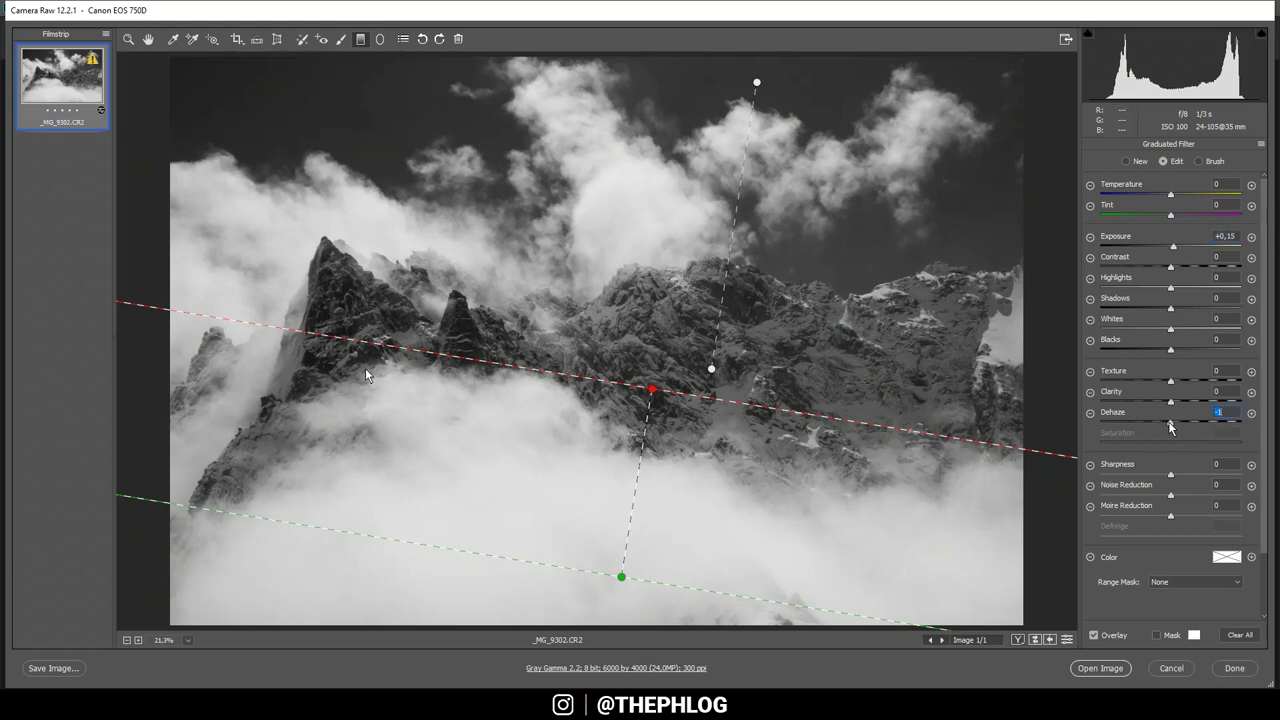
{"action": "left_click_drag", "start_coordinate": [1172, 427], "coordinate": [1156, 427]}
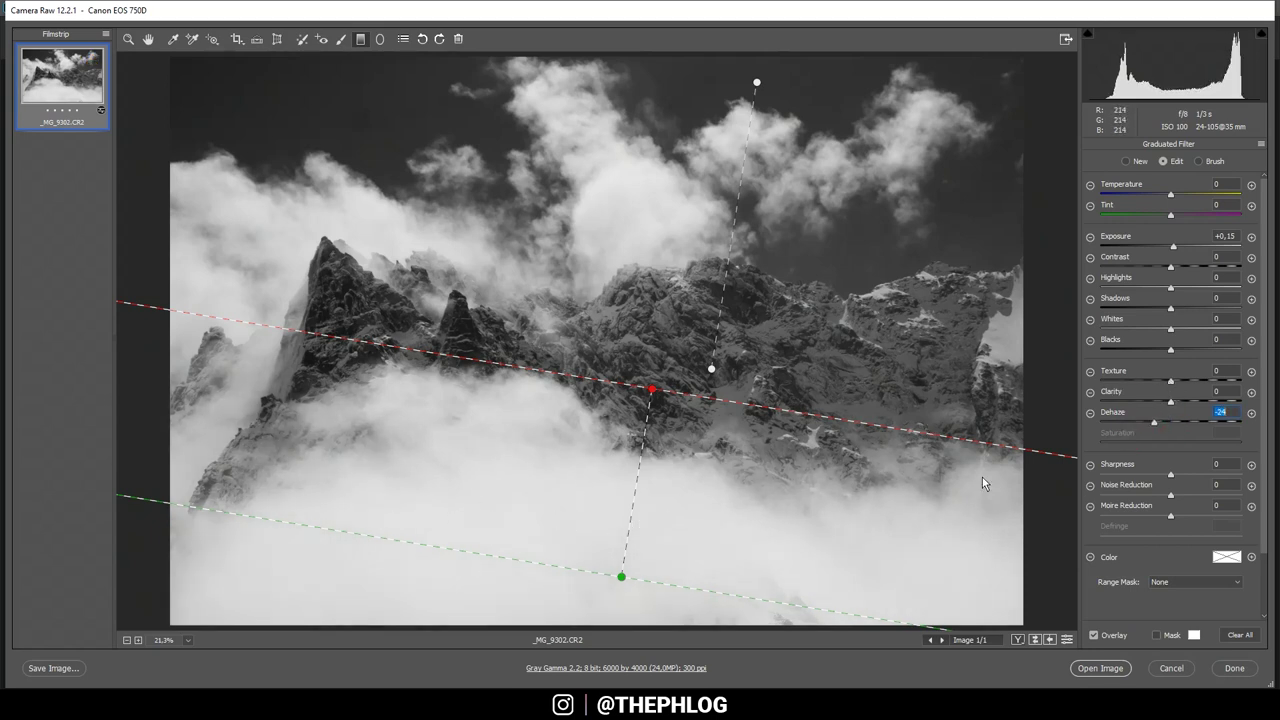
{"action": "left_click_drag", "start_coordinate": [1170, 384], "coordinate": [1165, 386]}
{"action": "left_click_drag", "start_coordinate": [1161, 381], "coordinate": [1146, 404]}
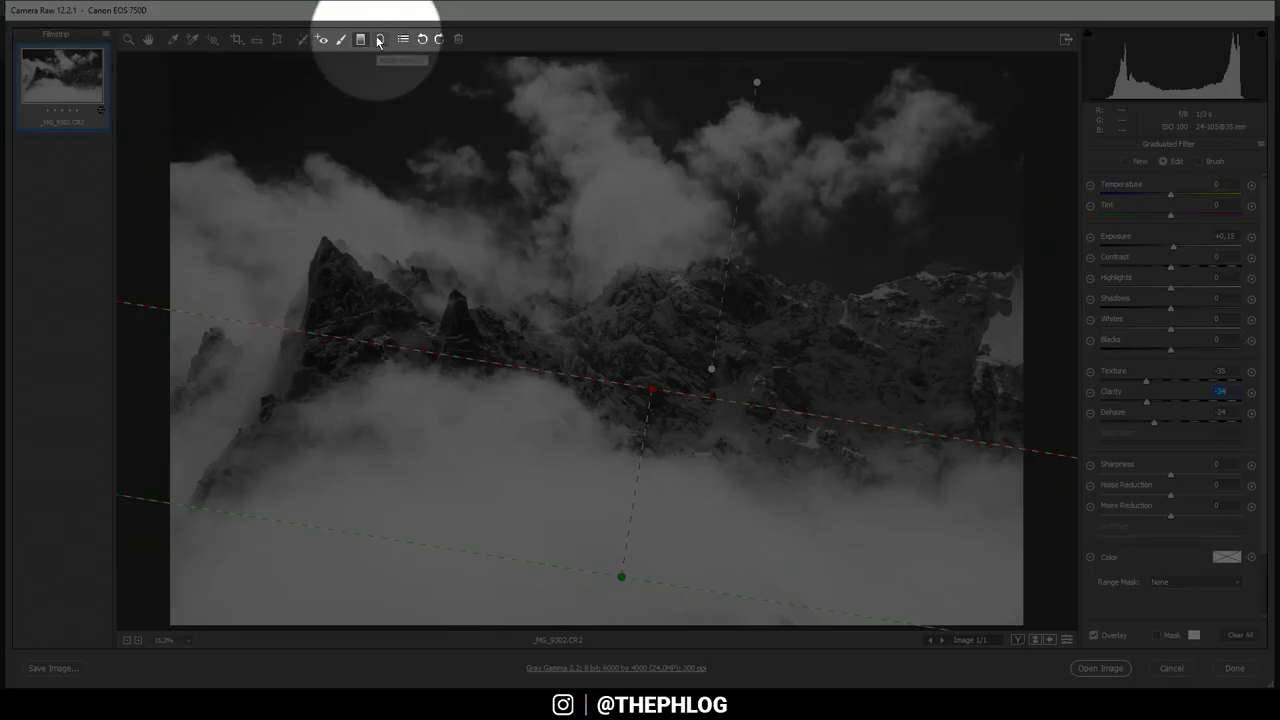
Place a radial filter around the mountain peaks with Clarity +22, then switch to the Hand tool.
{"action": "left_click", "coordinate": [380, 40]}
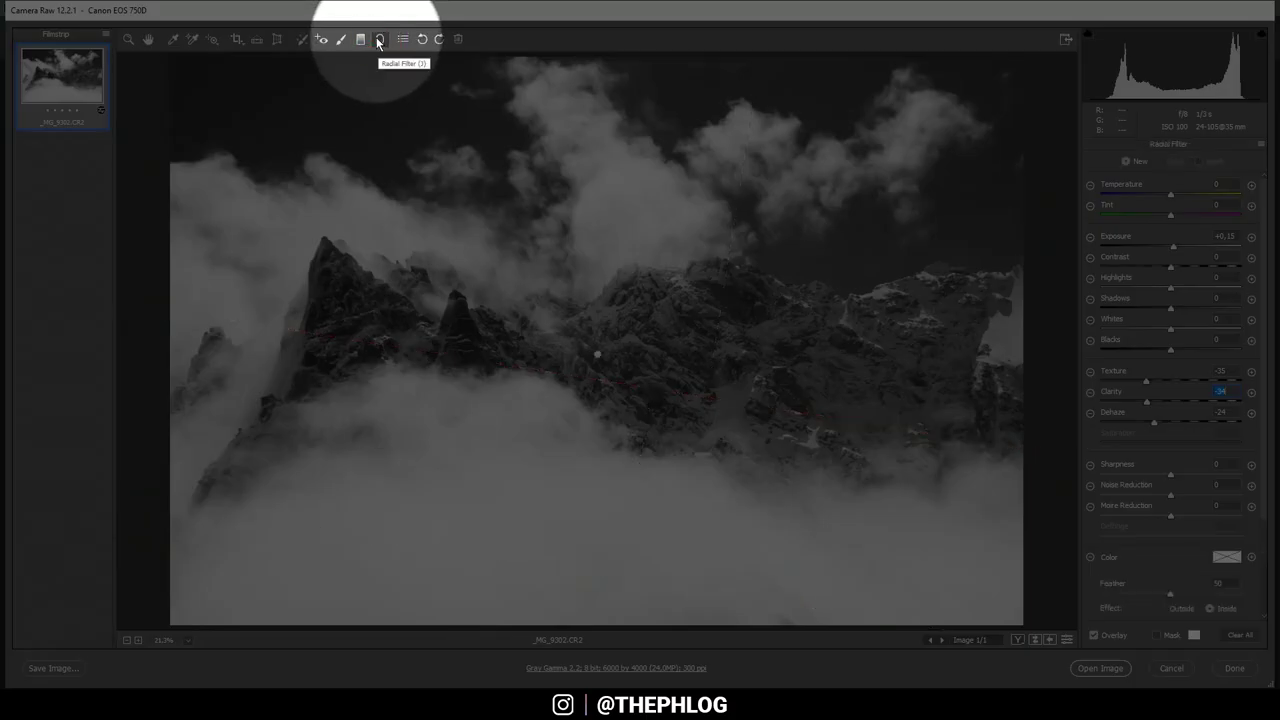
{"action": "left_click", "coordinate": [597, 357]}
{"action": "left_click", "coordinate": [597, 357]}
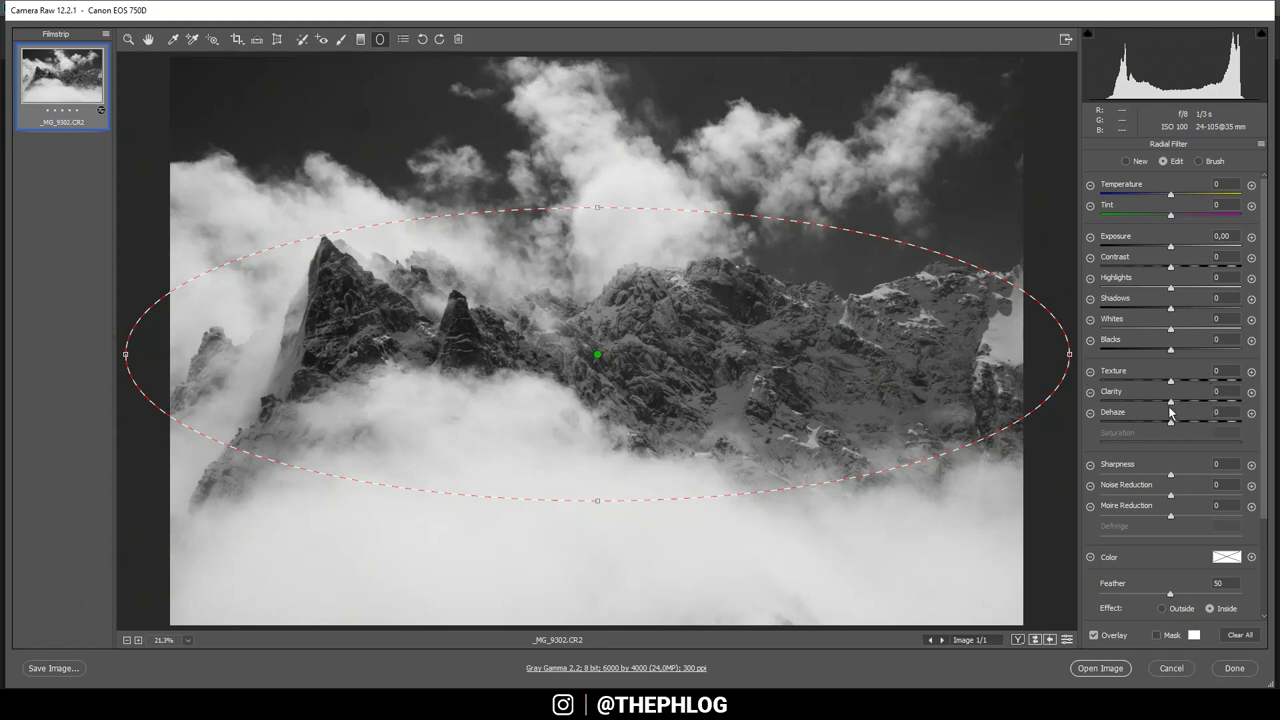
{"action": "left_click_drag", "start_coordinate": [1171, 401], "coordinate": [1186, 404]}
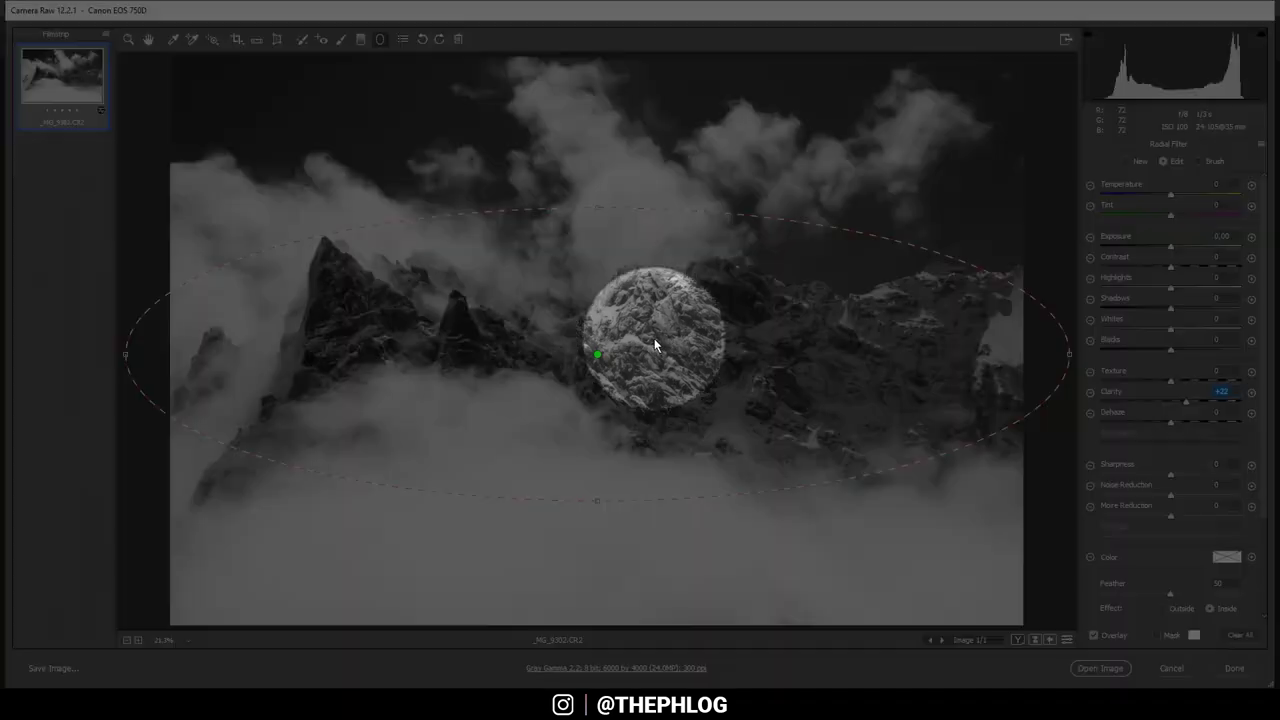
{"action": "key", "text": "h"}
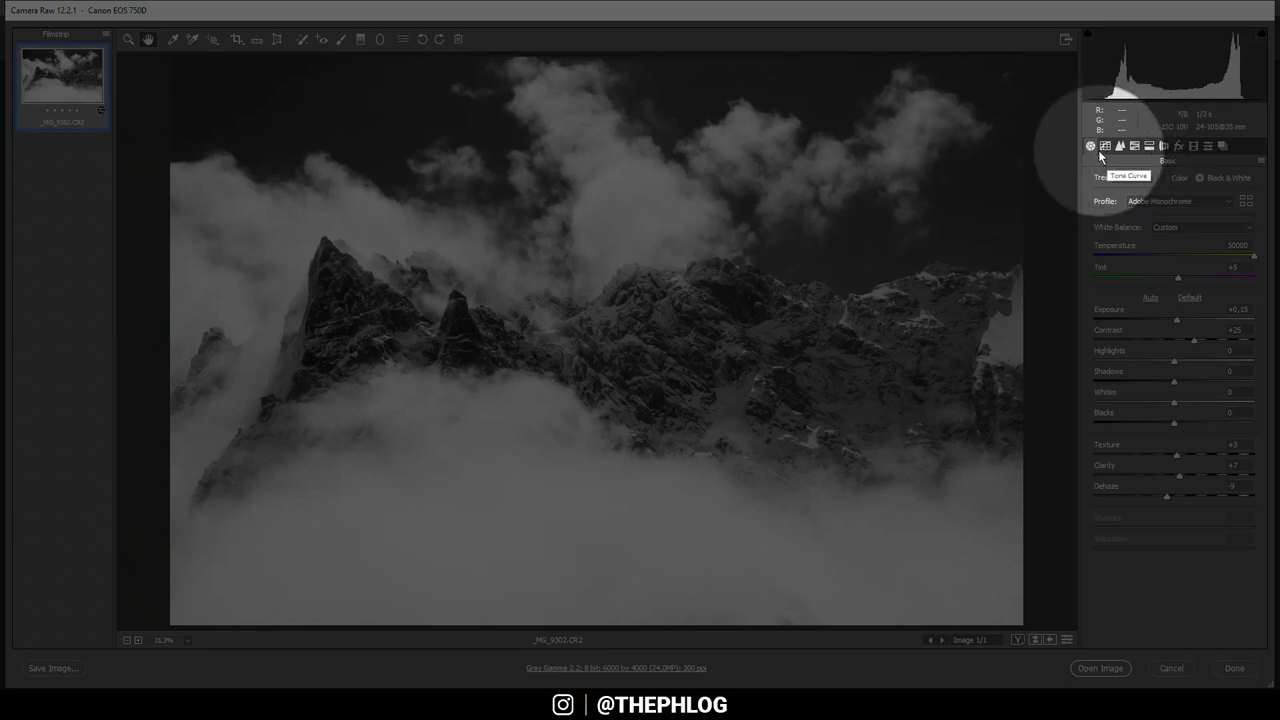
Set sharpening to Amount 63, Radius 0.5, Detail 100 and Masking 68.
{"action": "left_click", "coordinate": [1120, 147]}
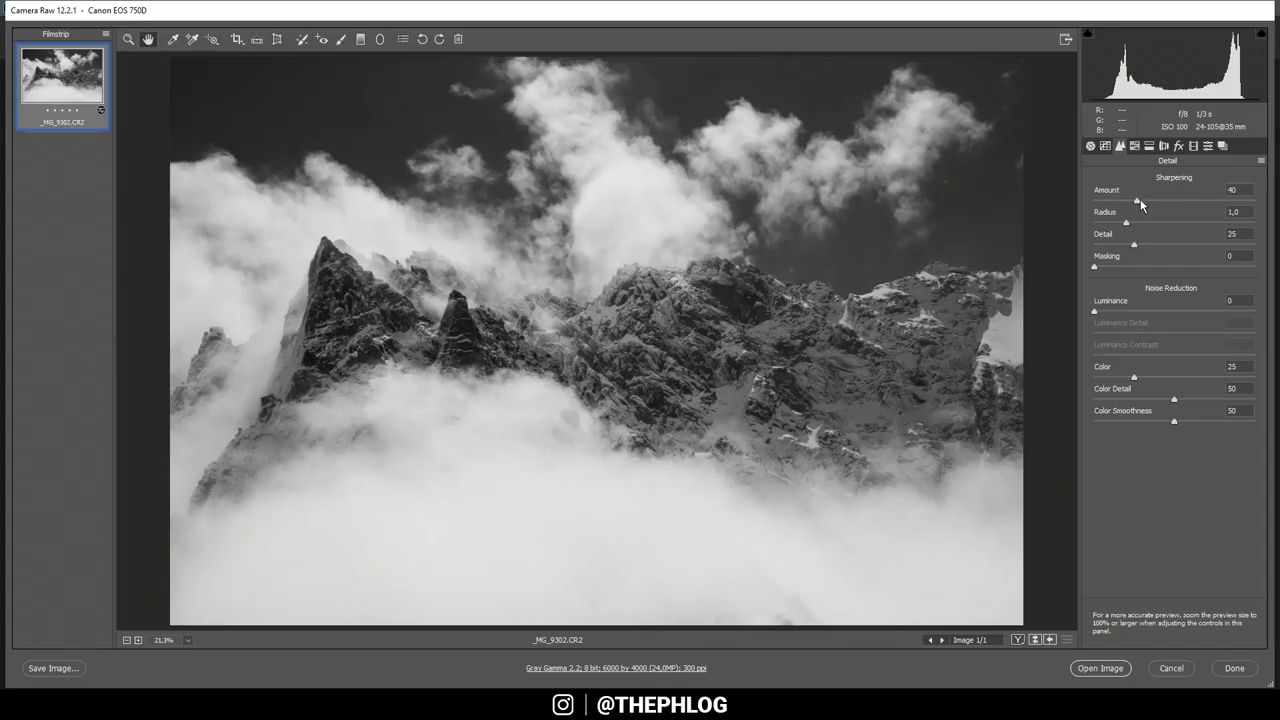
{"action": "mouse_move", "coordinate": [1140, 199]}
{"action": "left_mouse_down"}
{"action": "mouse_move", "coordinate": [1151, 200]}
{"action": "mouse_move", "coordinate": [1094, 222]}
{"action": "mouse_move", "coordinate": [1174, 266]}
{"action": "left_mouse_up"}
{"action": "left_click_drag", "start_coordinate": [1095, 268], "coordinate": [1203, 276]}
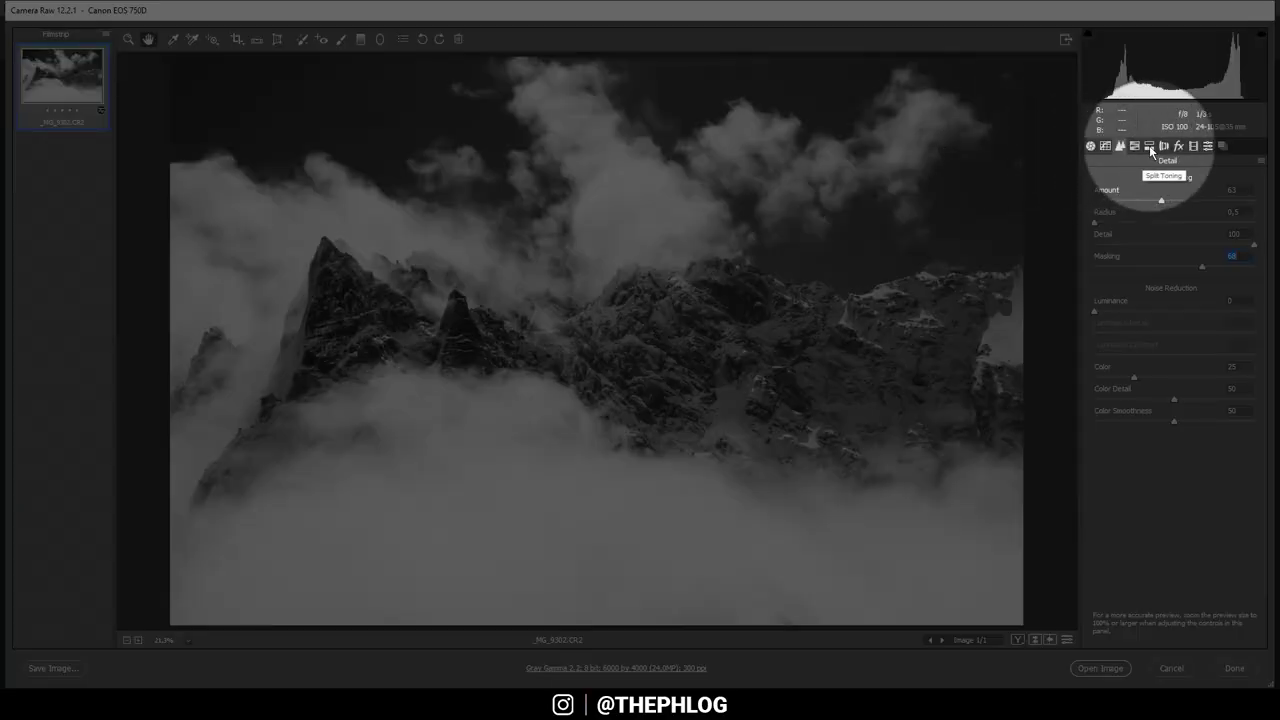
{"action": "left_click", "coordinate": [1149, 147]}
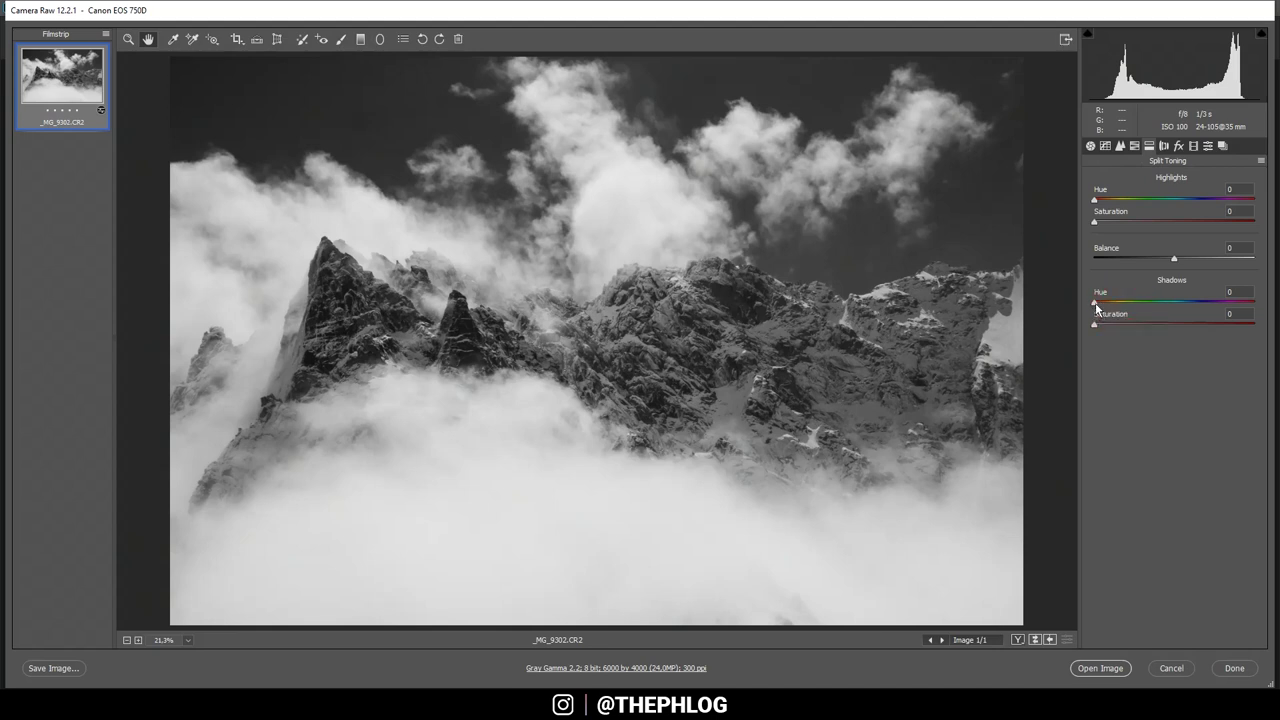
Tint the shadows blue with Split Toning Hue 222 and Saturation 14.
{"action": "left_click_drag", "start_coordinate": [1095, 302], "coordinate": [1146, 311]}
{"action": "left_click_drag", "start_coordinate": [1186, 311], "coordinate": [1193, 311]}
{"action": "left_click_drag", "start_coordinate": [1100, 325], "coordinate": [1110, 330]}
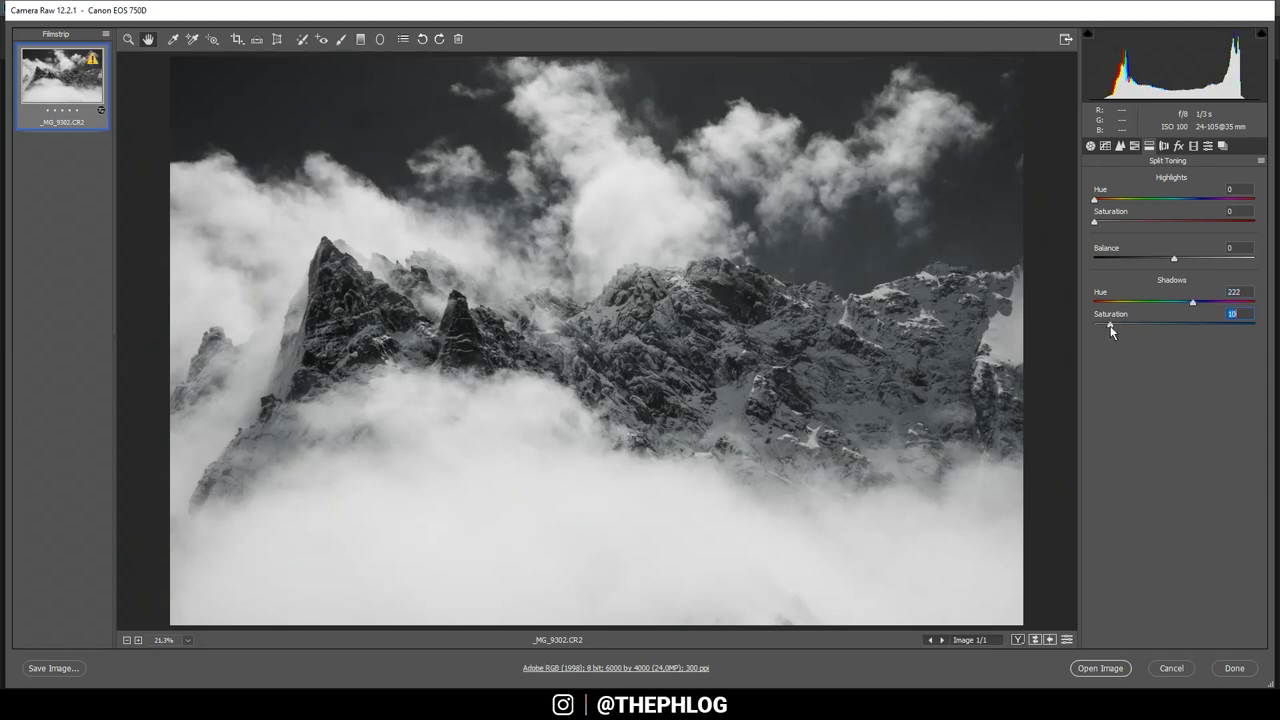
{"action": "left_click_drag", "start_coordinate": [1110, 330], "coordinate": [1116, 327]}
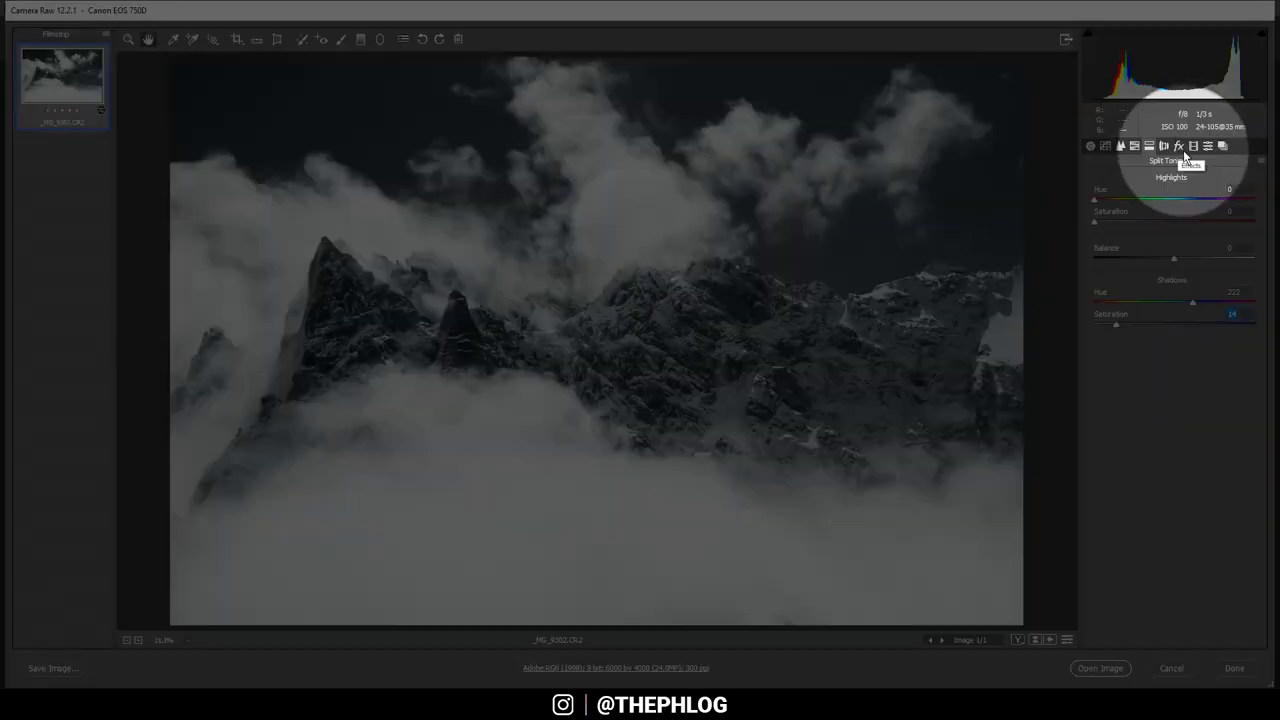
{"action": "left_click", "coordinate": [1183, 150]}
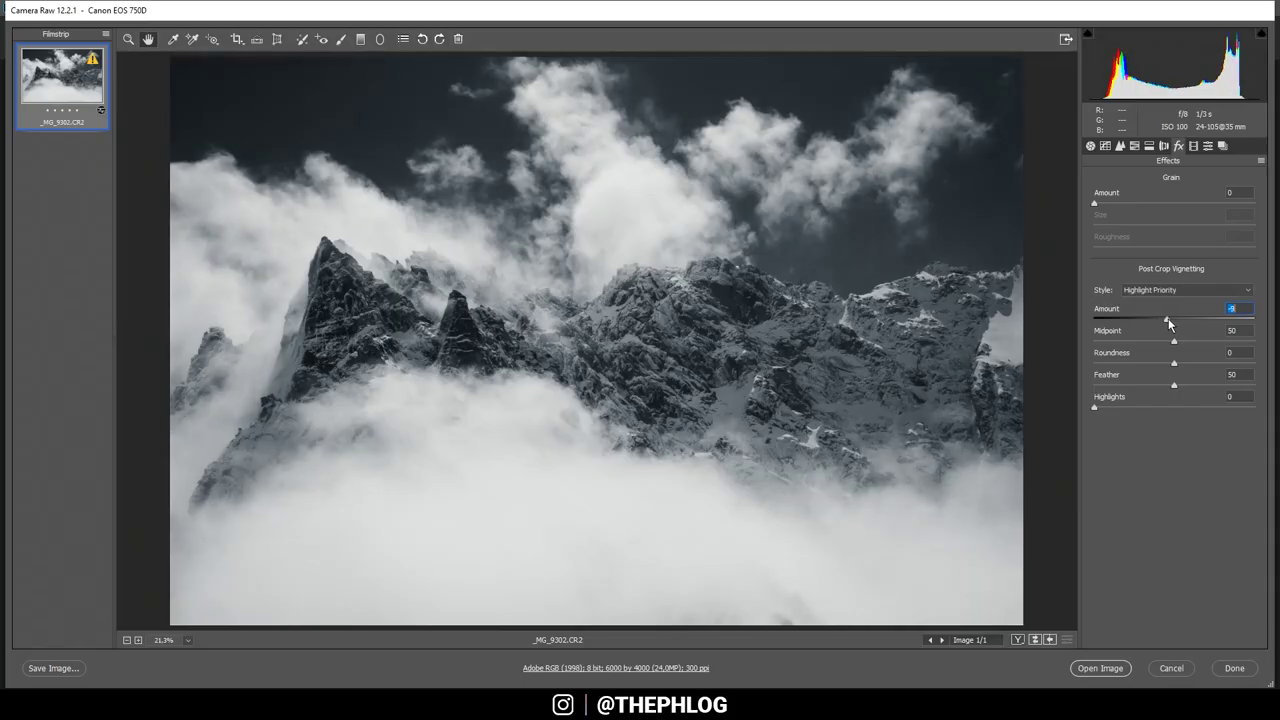
Add a -26 Highlight Priority post-crop vignette and open the image in Photoshop.
{"action": "left_click_drag", "start_coordinate": [1175, 318], "coordinate": [1153, 317]}
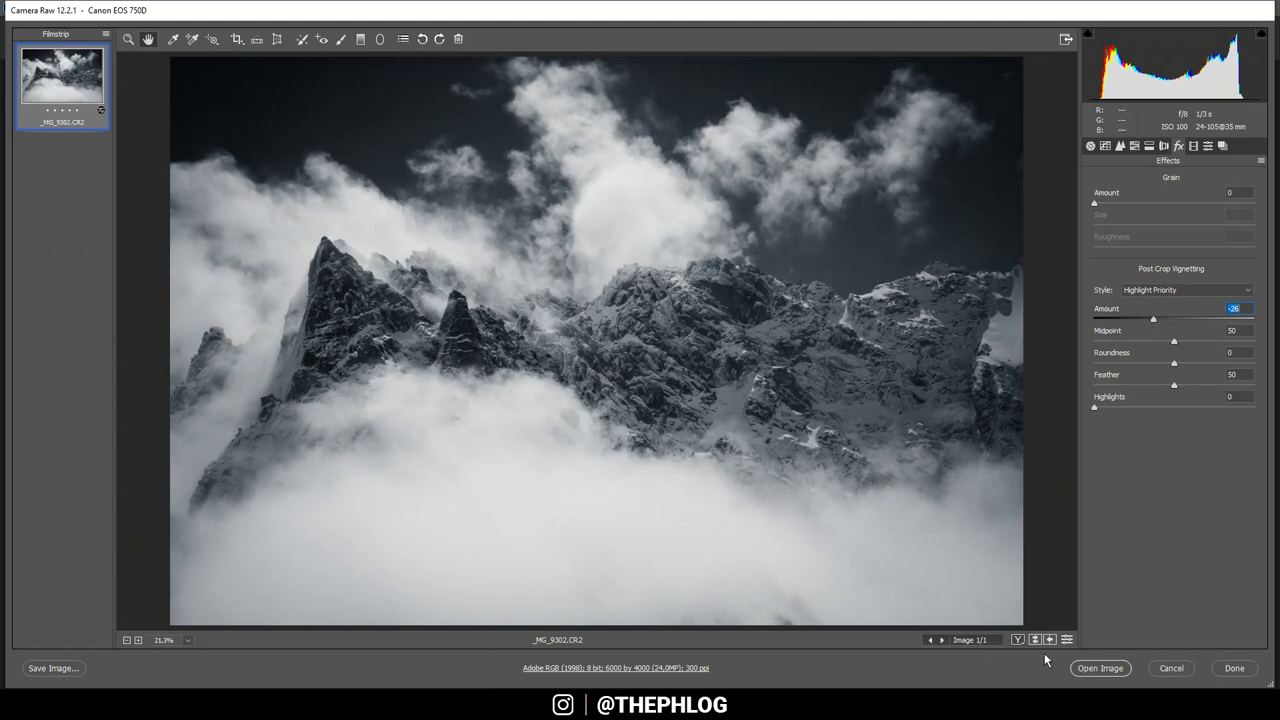
{"action": "left_click", "coordinate": [1106, 670]}
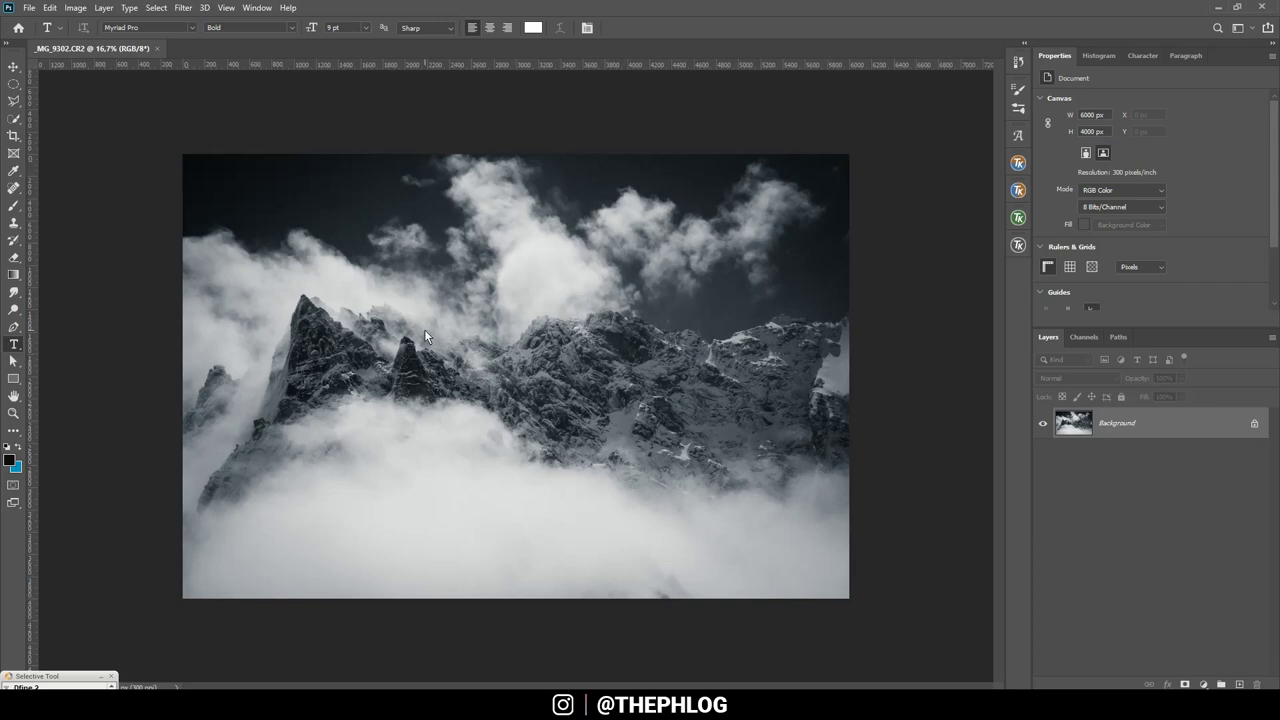
Crop the photo inward from the top-right and bottom-right corners to 5205 × 3470 px.
{"action": "key", "text": "c"}
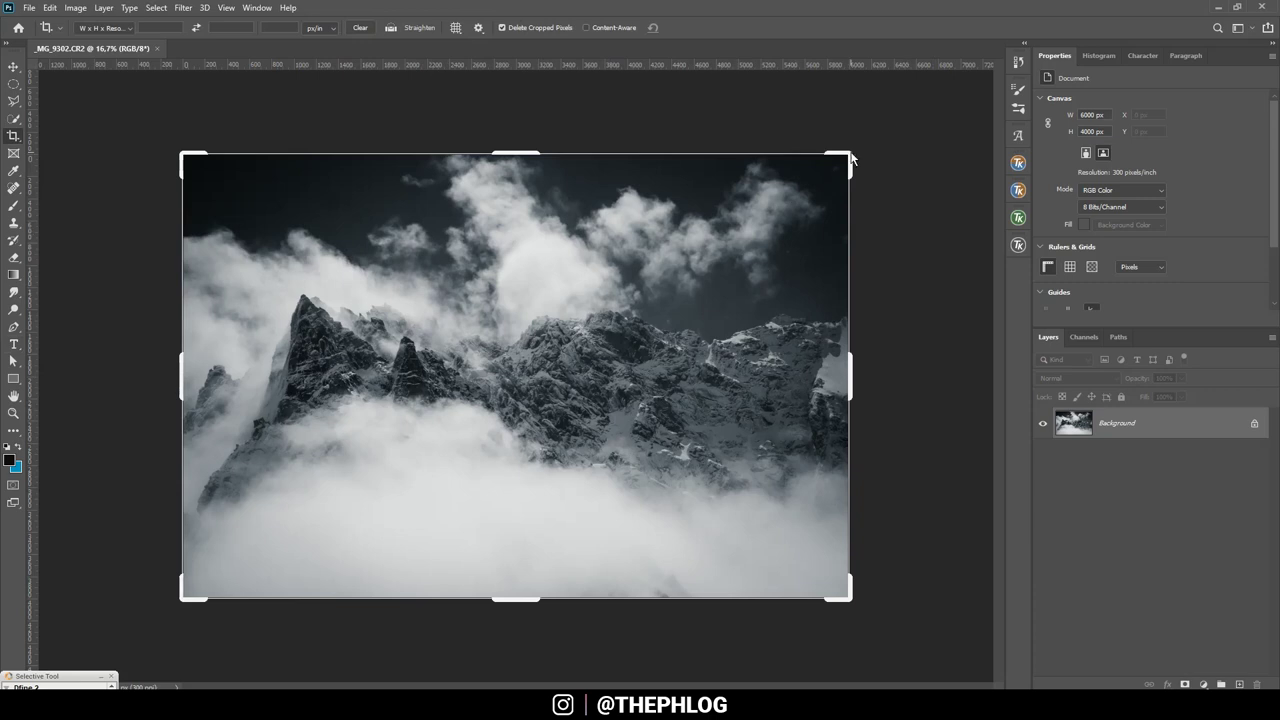
{"action": "left_click_drag", "start_coordinate": [853, 162], "coordinate": [836, 182]}
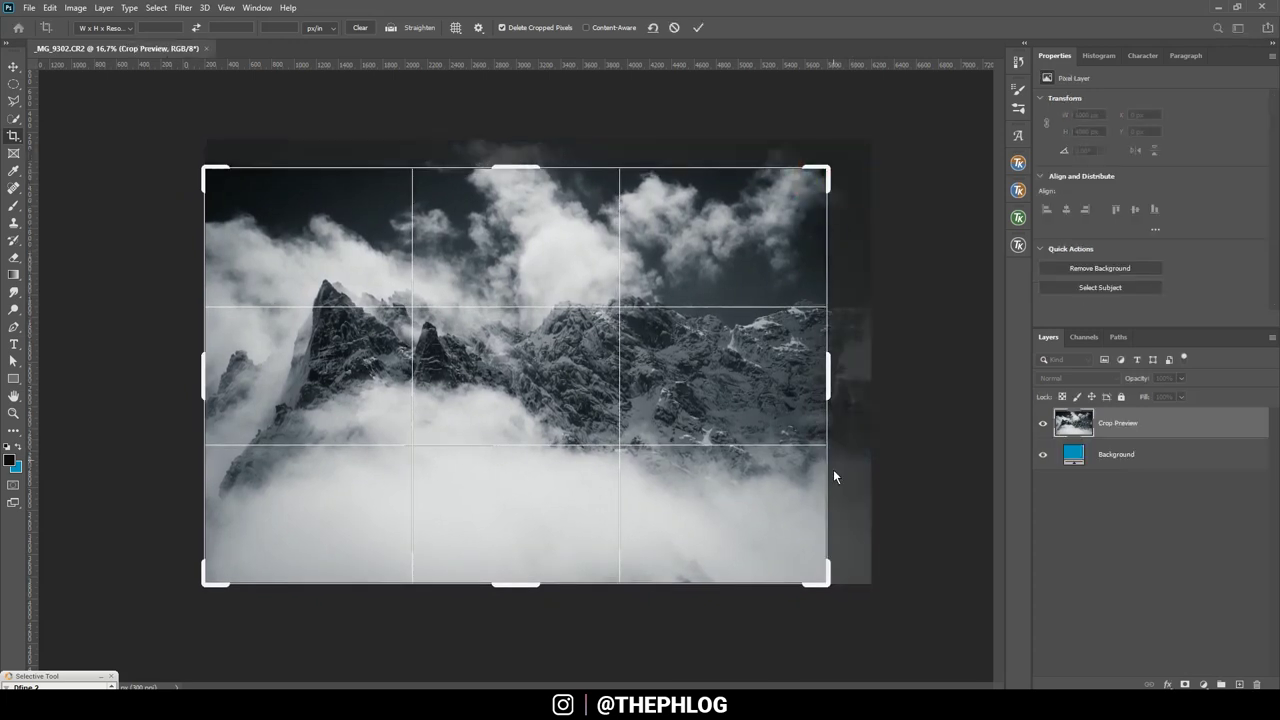
{"action": "left_click_drag", "start_coordinate": [831, 583], "coordinate": [798, 575]}
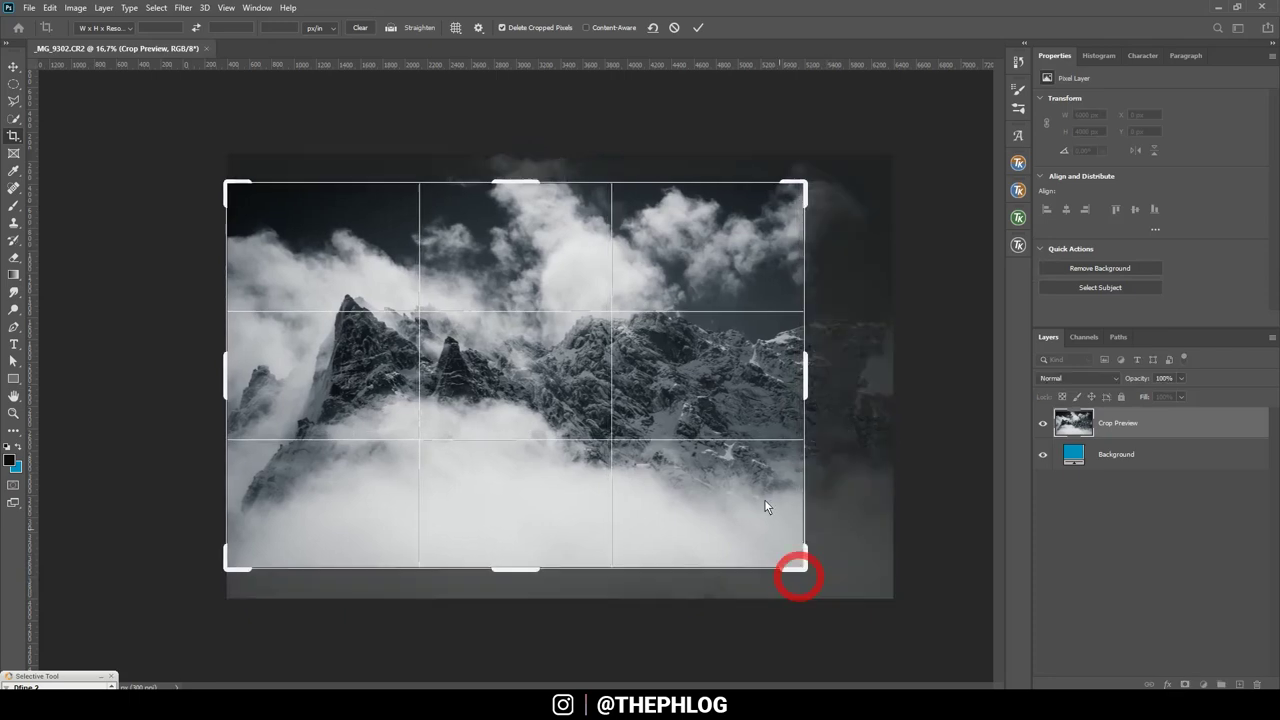
{"action": "key", "text": "Return"}
Remove the dust spot in the dark sky above the peaks with the Spot Healing Brush.
{"action": "scroll", "coordinate": [517, 421], "scroll_direction": "up", "scroll_amount": 2}
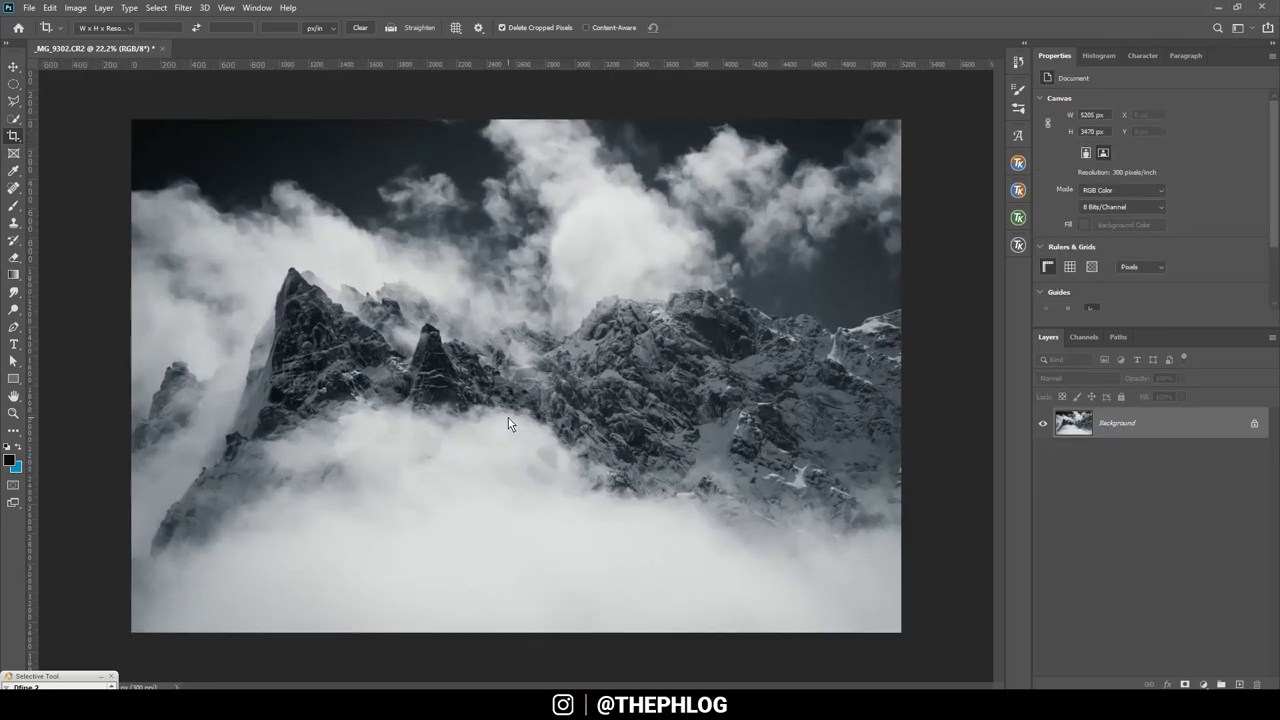
{"action": "scroll", "coordinate": [298, 141], "scroll_direction": "up", "scroll_amount": 3}
{"action": "scroll", "coordinate": [298, 140], "scroll_direction": "up", "scroll_amount": 3}
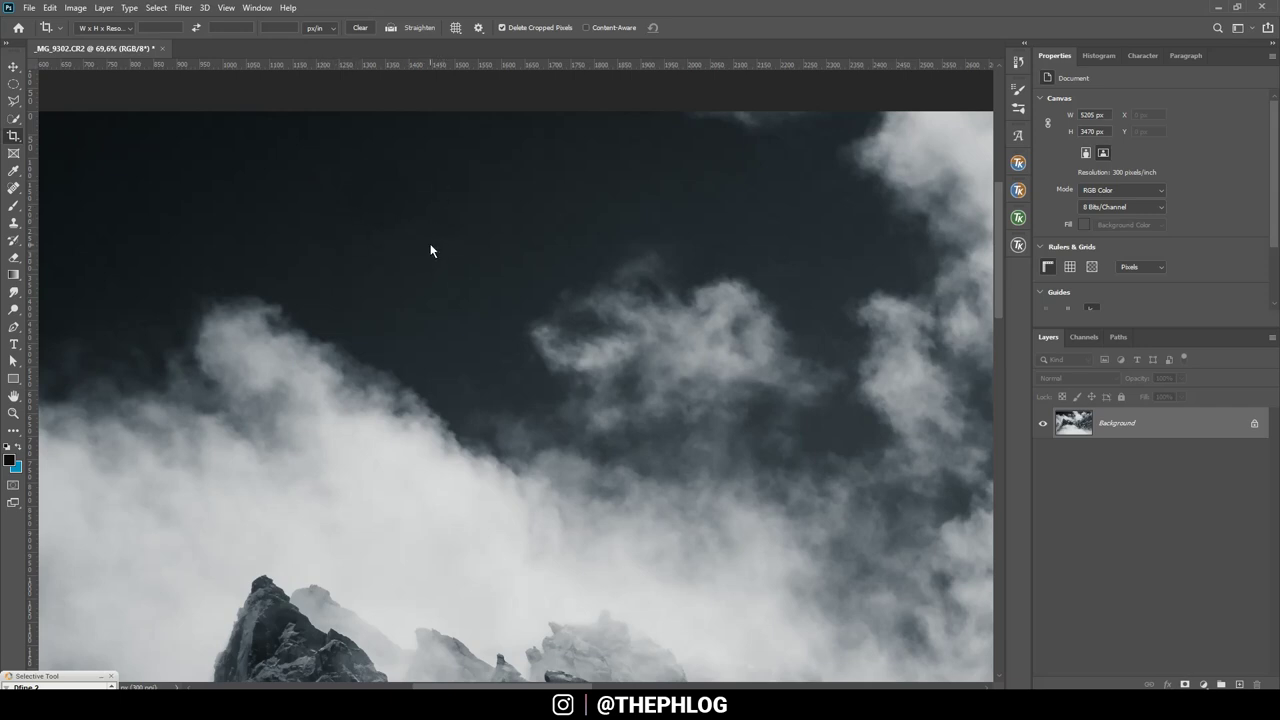
{"action": "left_click", "coordinate": [13, 190]}
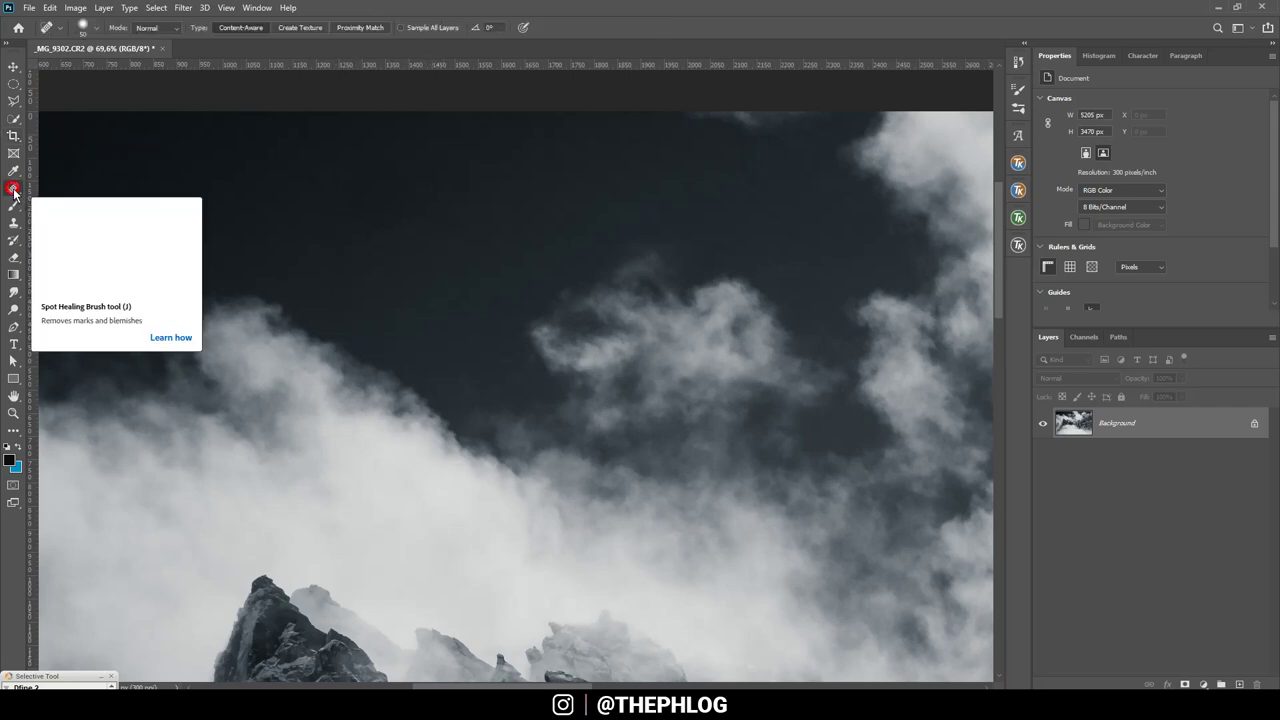
{"action": "left_click_drag", "start_coordinate": [379, 192], "coordinate": [455, 198]}
{"action": "scroll", "coordinate": [563, 371], "scroll_direction": "down", "scroll_amount": 5}
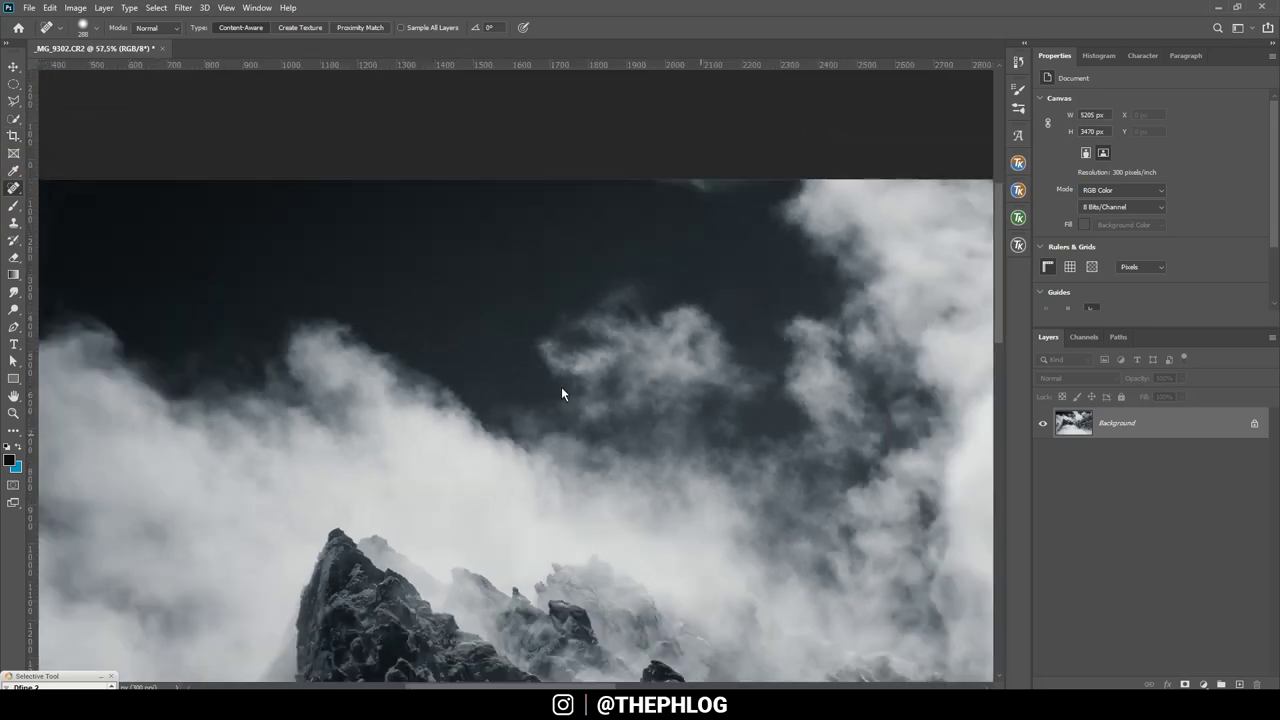
{"action": "key", "text": "c"}
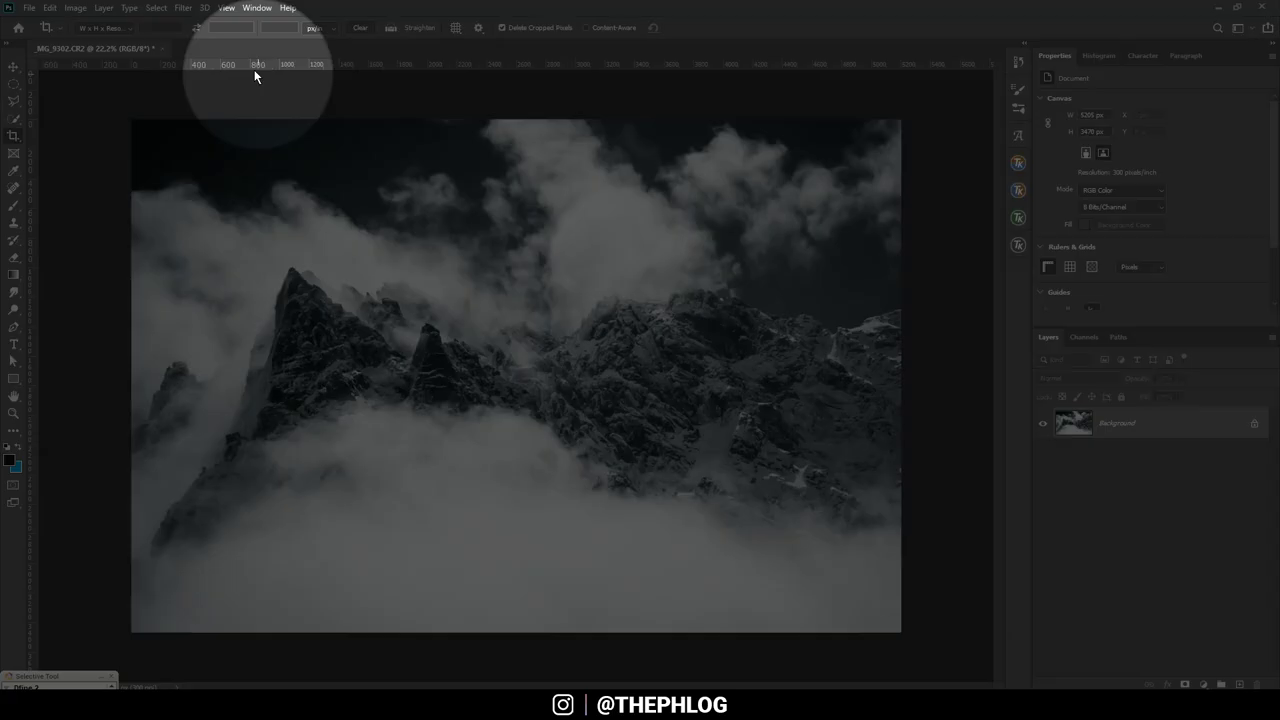
Apply Color Efex Pro 4 Polarization at 37% strength onto a new Polarization (CEP 4) layer.
{"action": "left_click", "coordinate": [183, 8]}
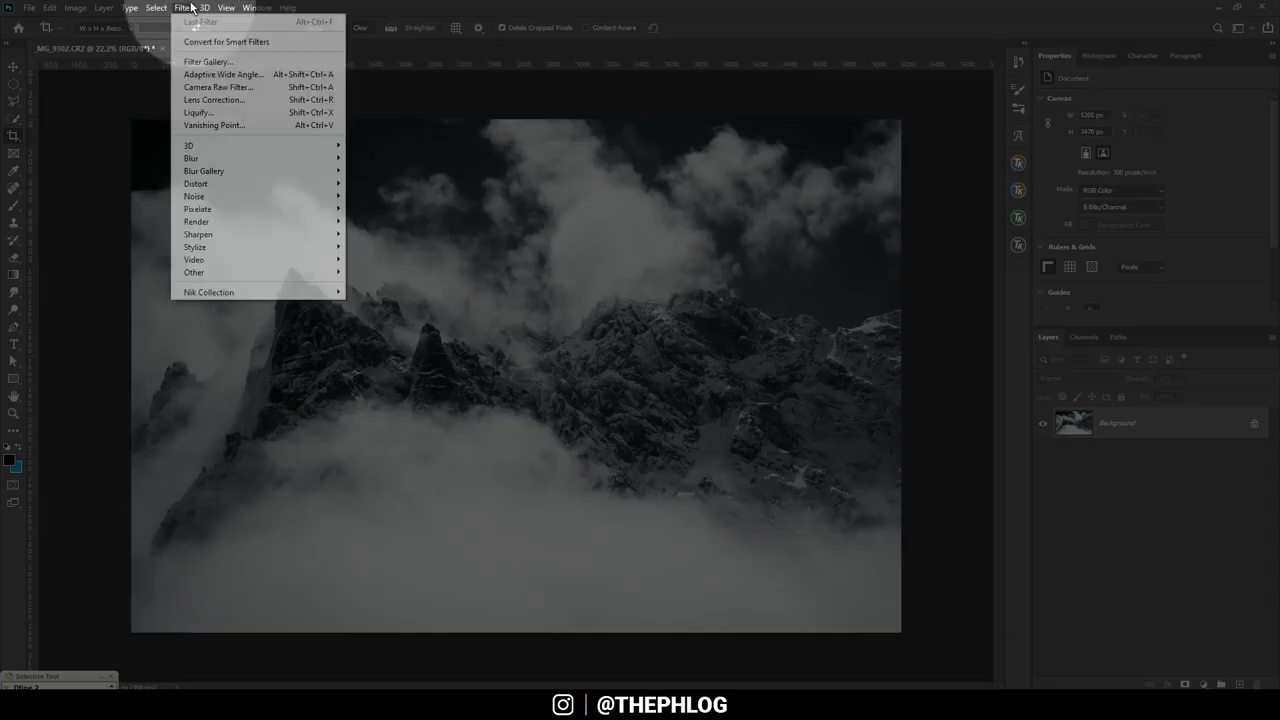
{"action": "mouse_move", "coordinate": [325, 292]}
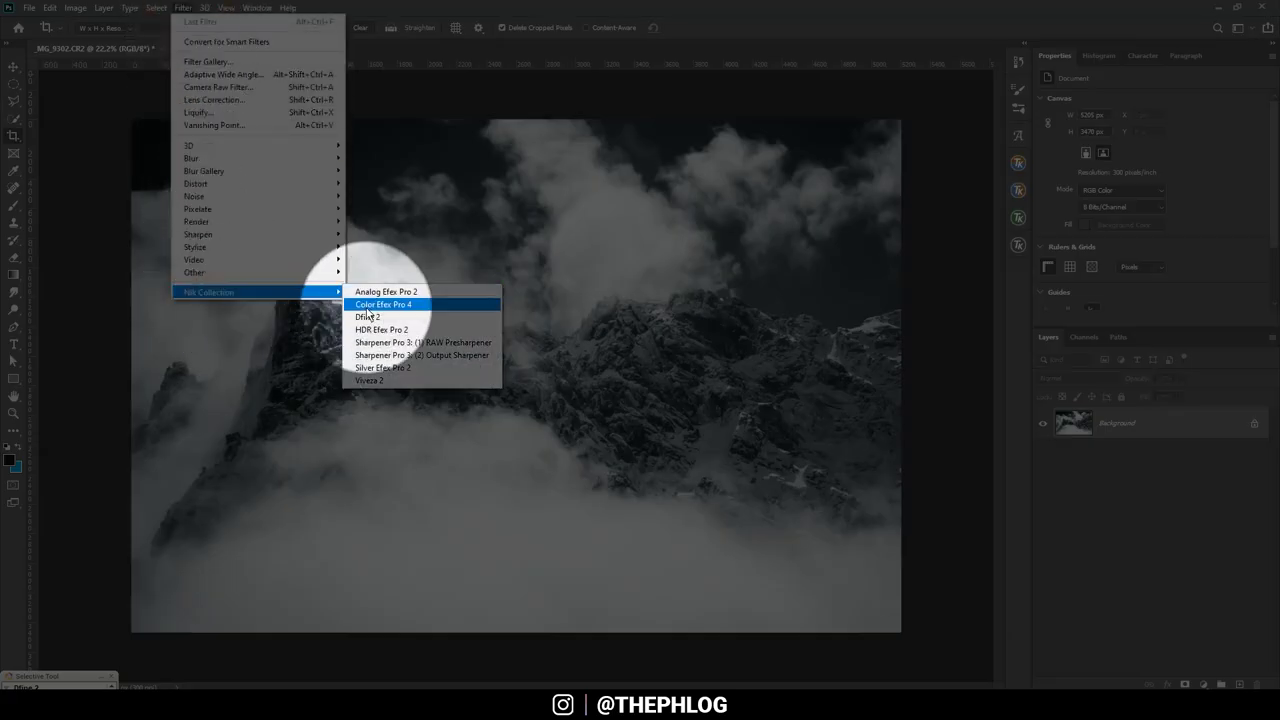
{"action": "left_click", "coordinate": [366, 304]}
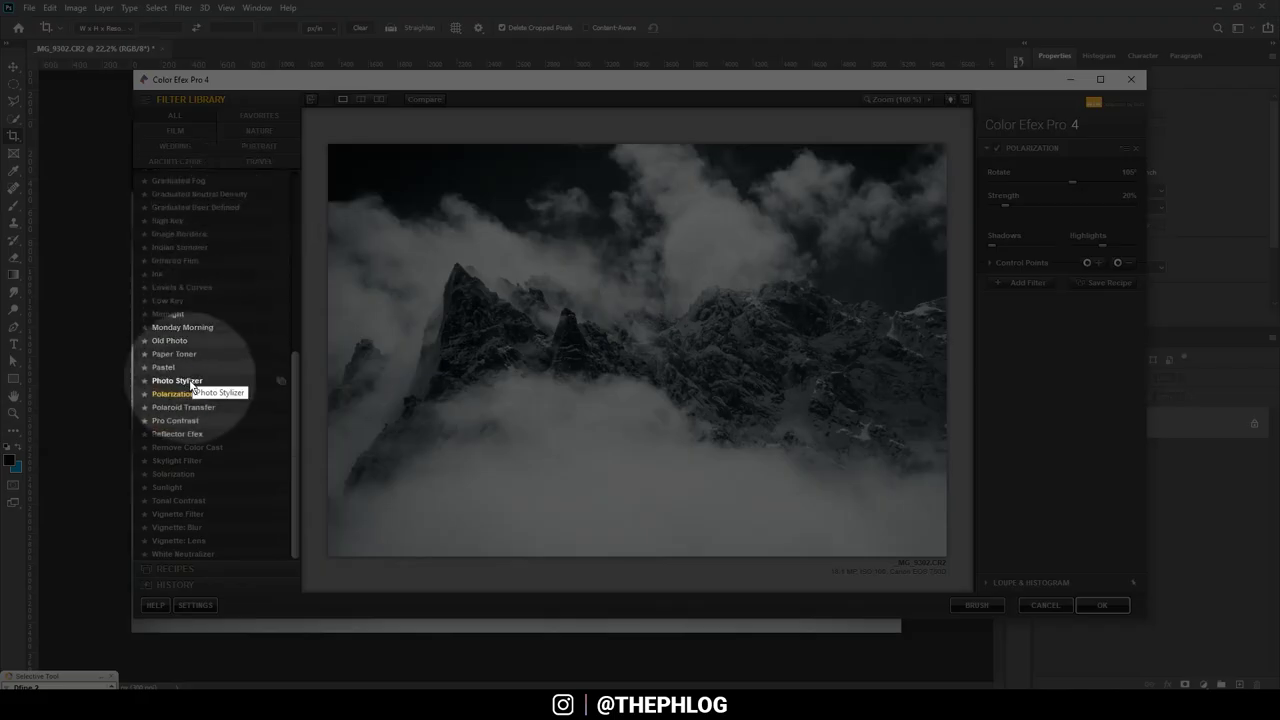
{"action": "left_click", "coordinate": [191, 396]}
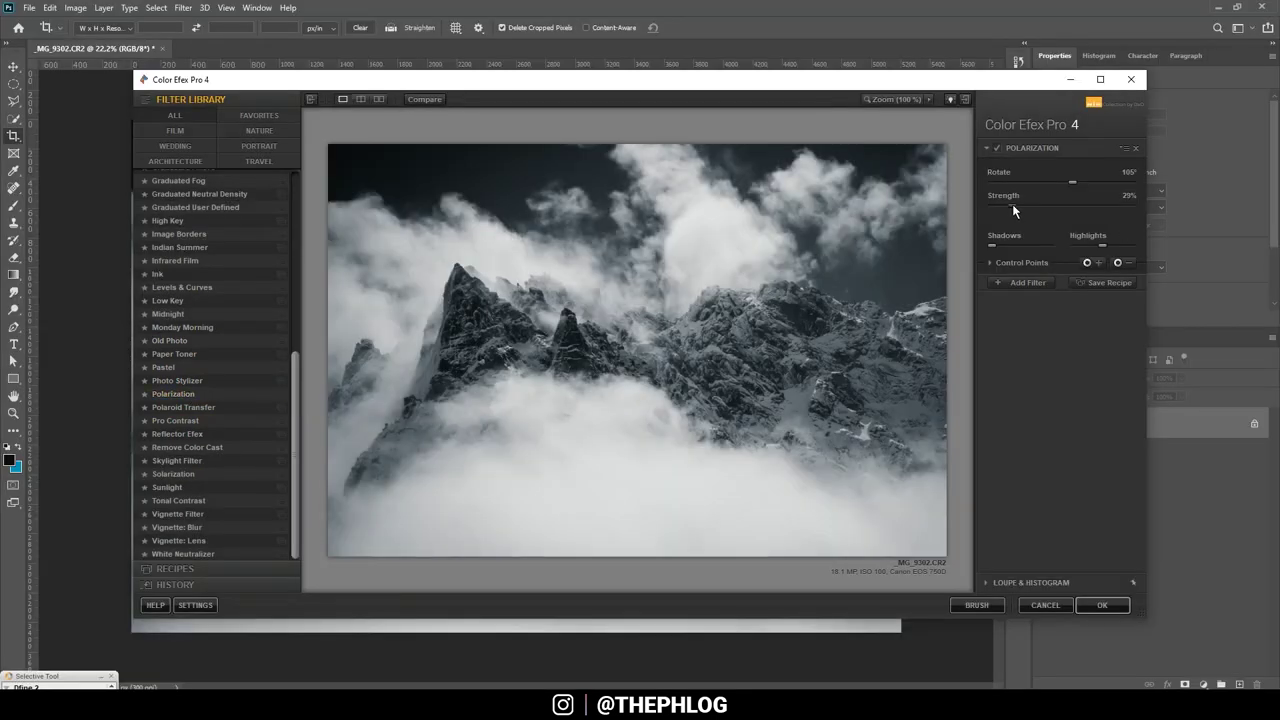
{"action": "left_click_drag", "start_coordinate": [1016, 206], "coordinate": [1014, 207]}
{"action": "left_click_drag", "start_coordinate": [1013, 206], "coordinate": [1018, 207]}
{"action": "left_click", "coordinate": [1102, 605]}
{"action": "scroll", "coordinate": [468, 253], "scroll_direction": "up", "scroll_amount": 2}
{"action": "scroll", "coordinate": [445, 88], "scroll_direction": "up", "scroll_amount": 6}
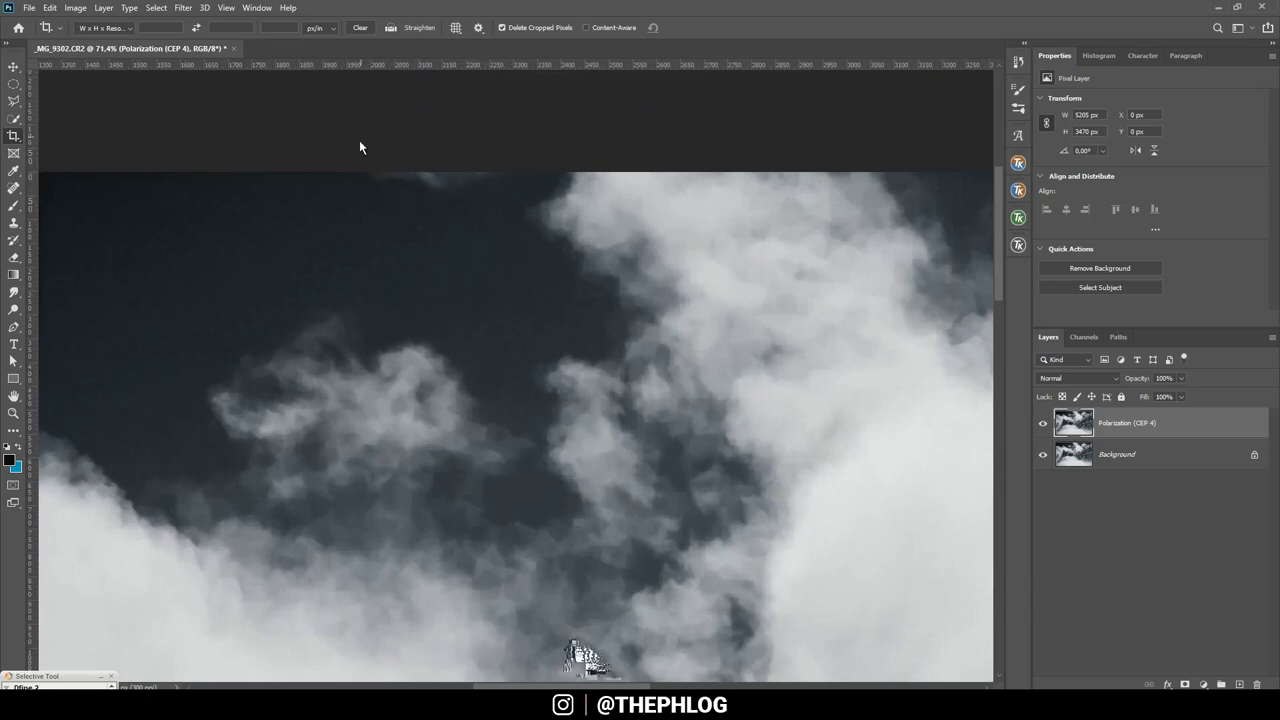
Spot-heal the bright speck and the blemishes along the sky's top edge on the Polarization layer.
{"action": "left_click", "coordinate": [13, 187]}
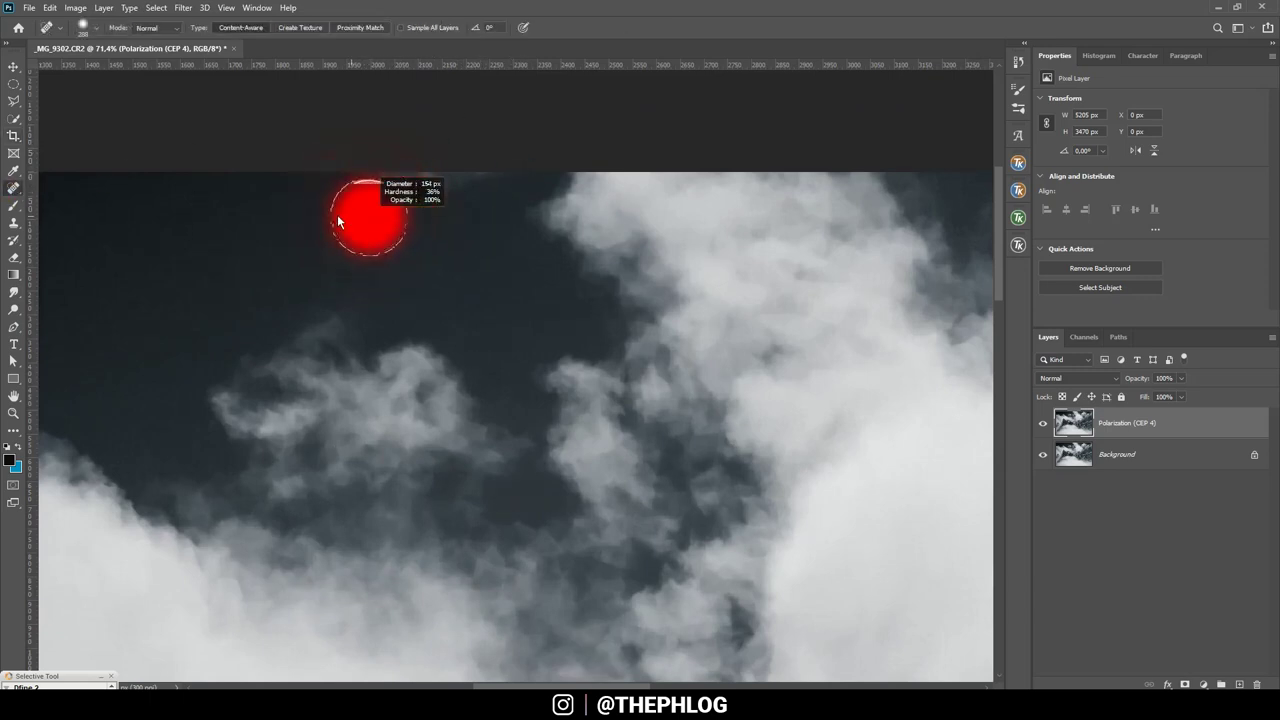
{"action": "left_click", "coordinate": [410, 200]}
{"action": "mouse_move", "coordinate": [368, 176]}
{"action": "left_mouse_down"}
{"action": "mouse_move", "coordinate": [520, 171]}
{"action": "mouse_move", "coordinate": [480, 178]}
{"action": "left_mouse_up"}
{"action": "scroll", "coordinate": [443, 298], "scroll_direction": "down", "scroll_amount": 3}
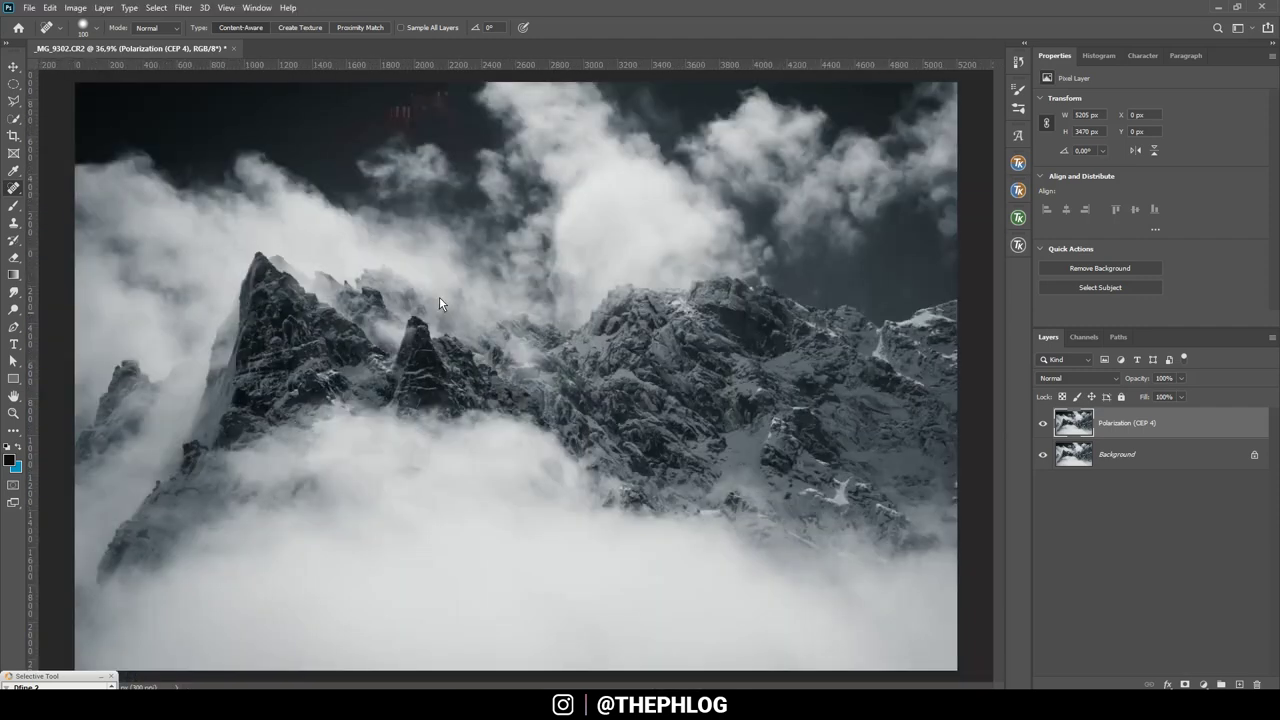
{"action": "scroll", "coordinate": [439, 296], "scroll_direction": "down", "scroll_amount": 3}
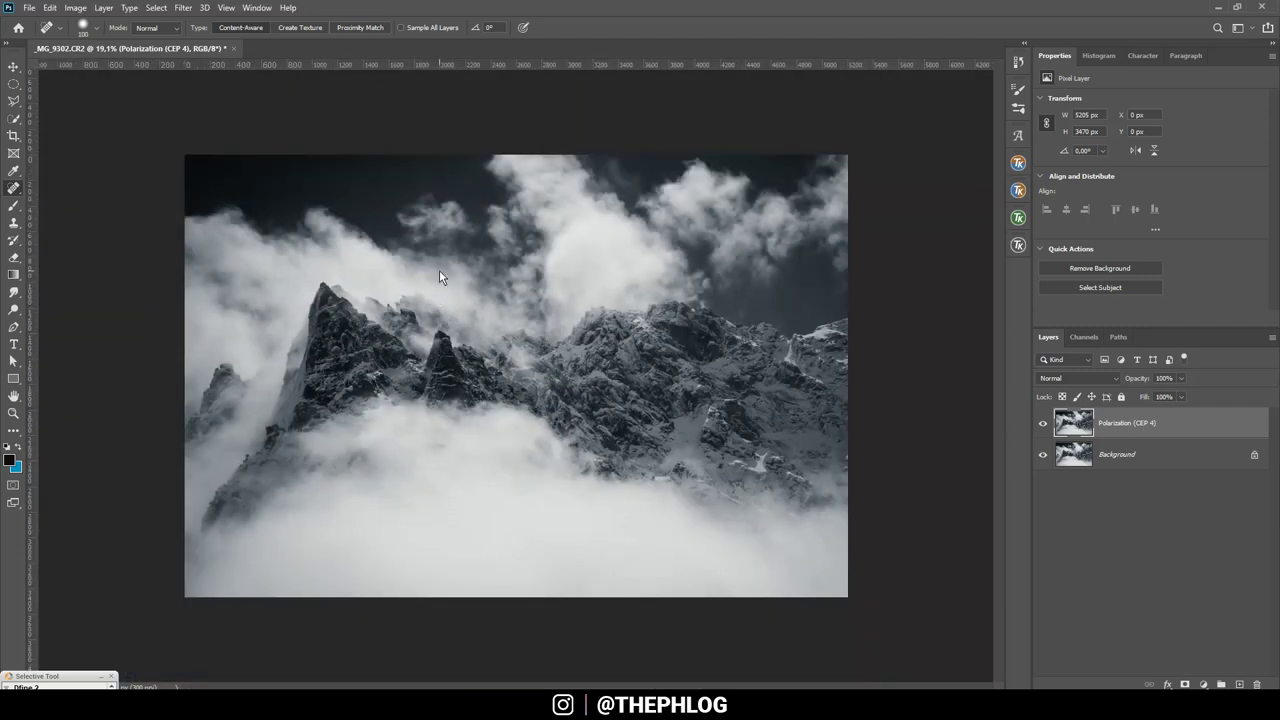